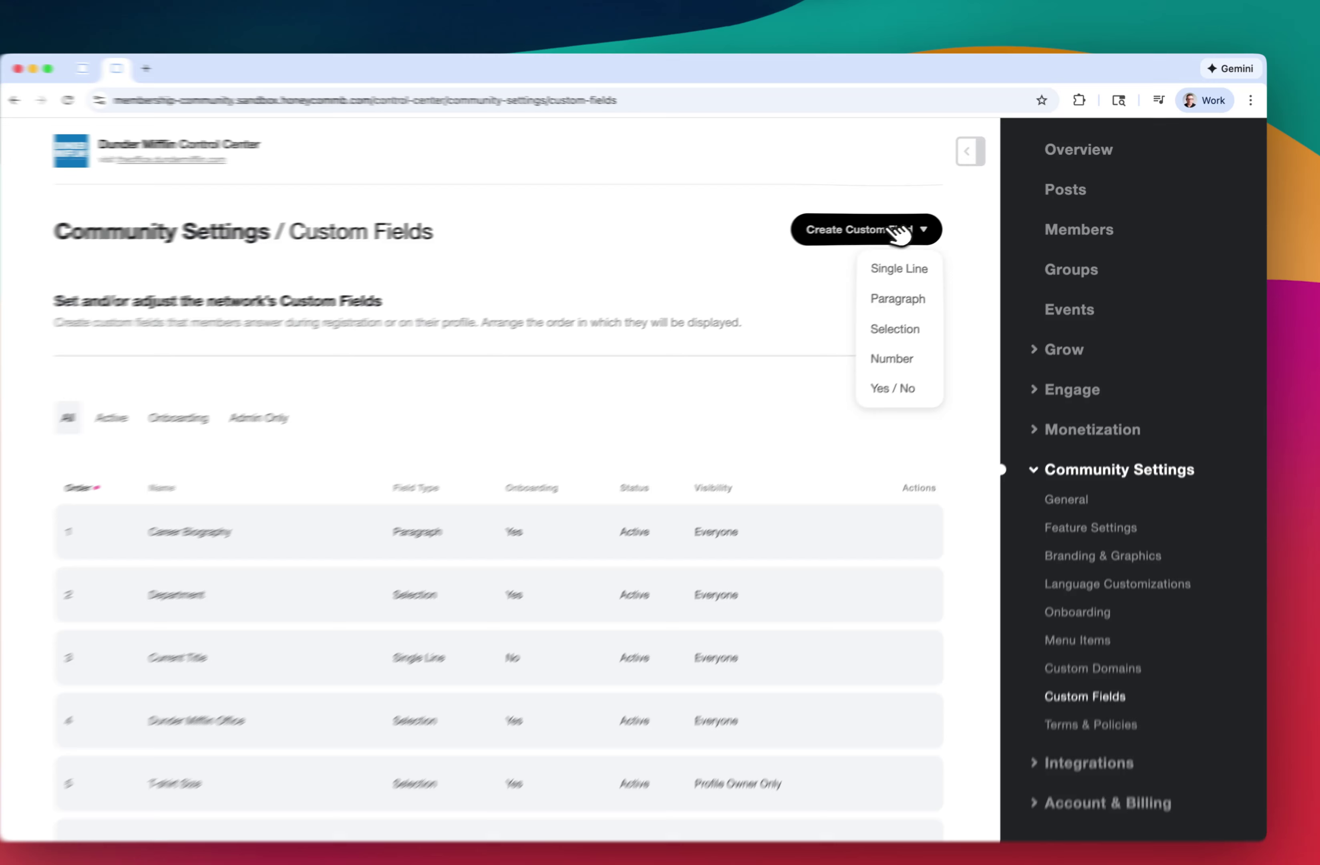
- Open the Department selection field from the custom fields list
{"action": "left_click", "coordinate": [691, 295]}
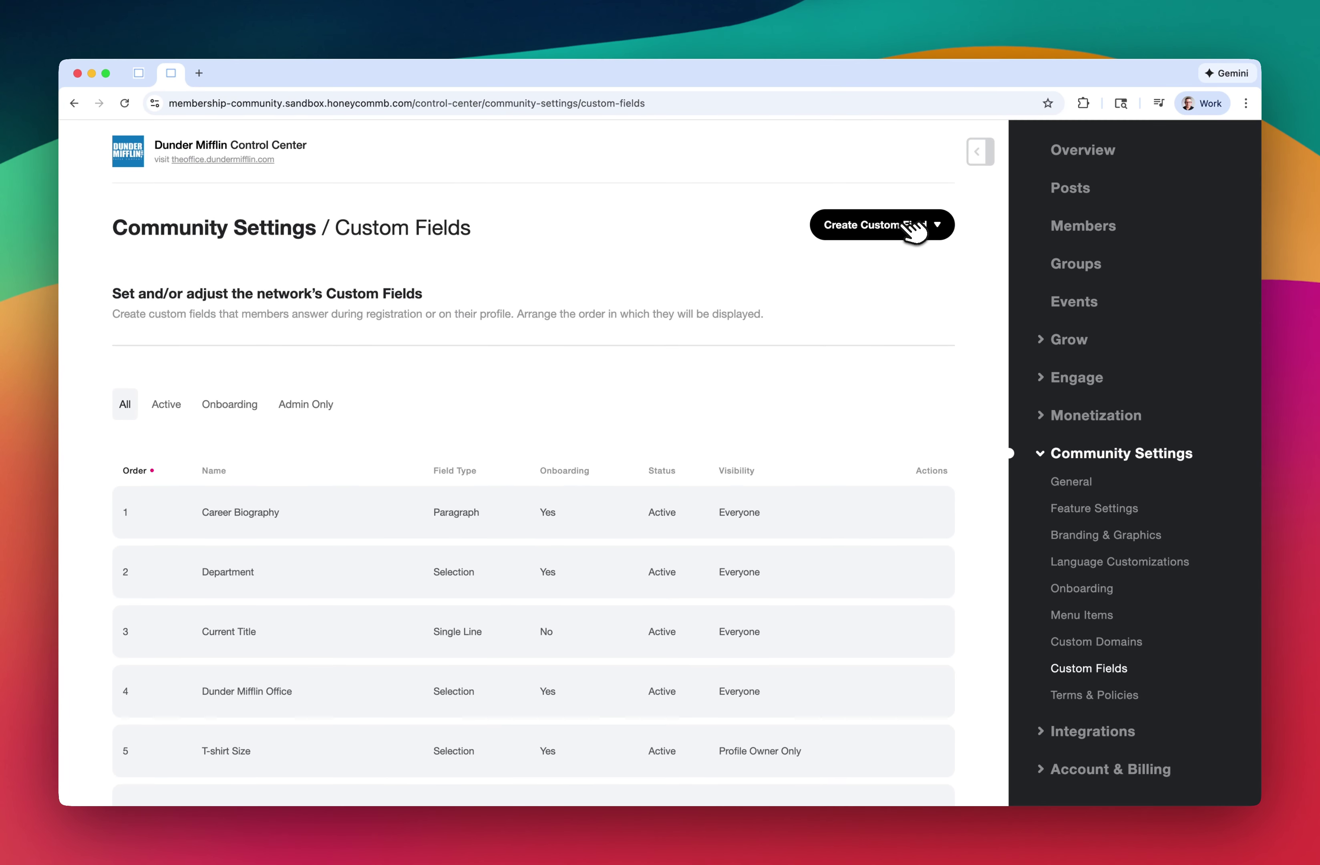
{"action": "scroll", "coordinate": [618, 385], "scroll_direction": "down", "scroll_amount": 1}
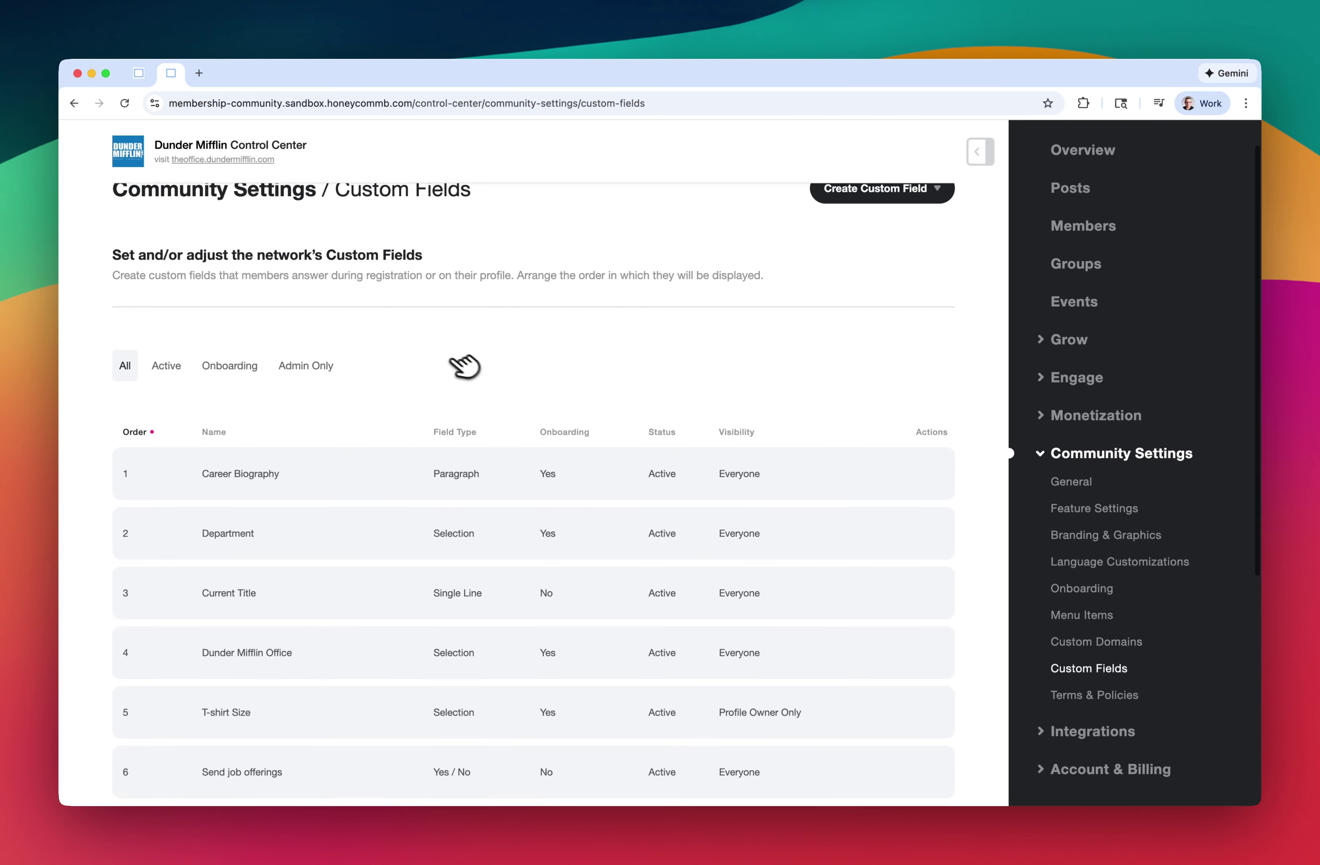
{"action": "scroll", "coordinate": [452, 364], "scroll_direction": "down", "scroll_amount": 2}
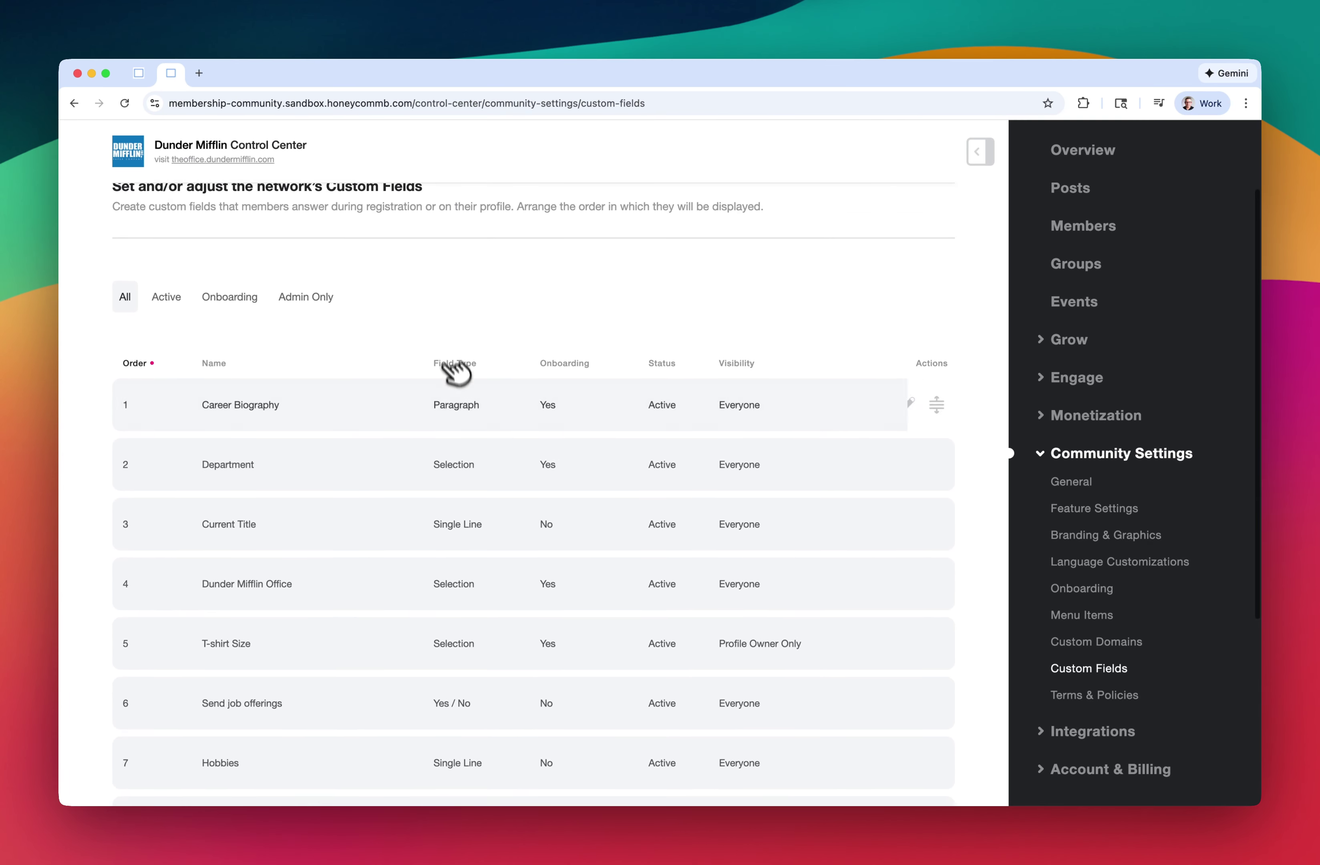
{"action": "left_click", "coordinate": [461, 463]}
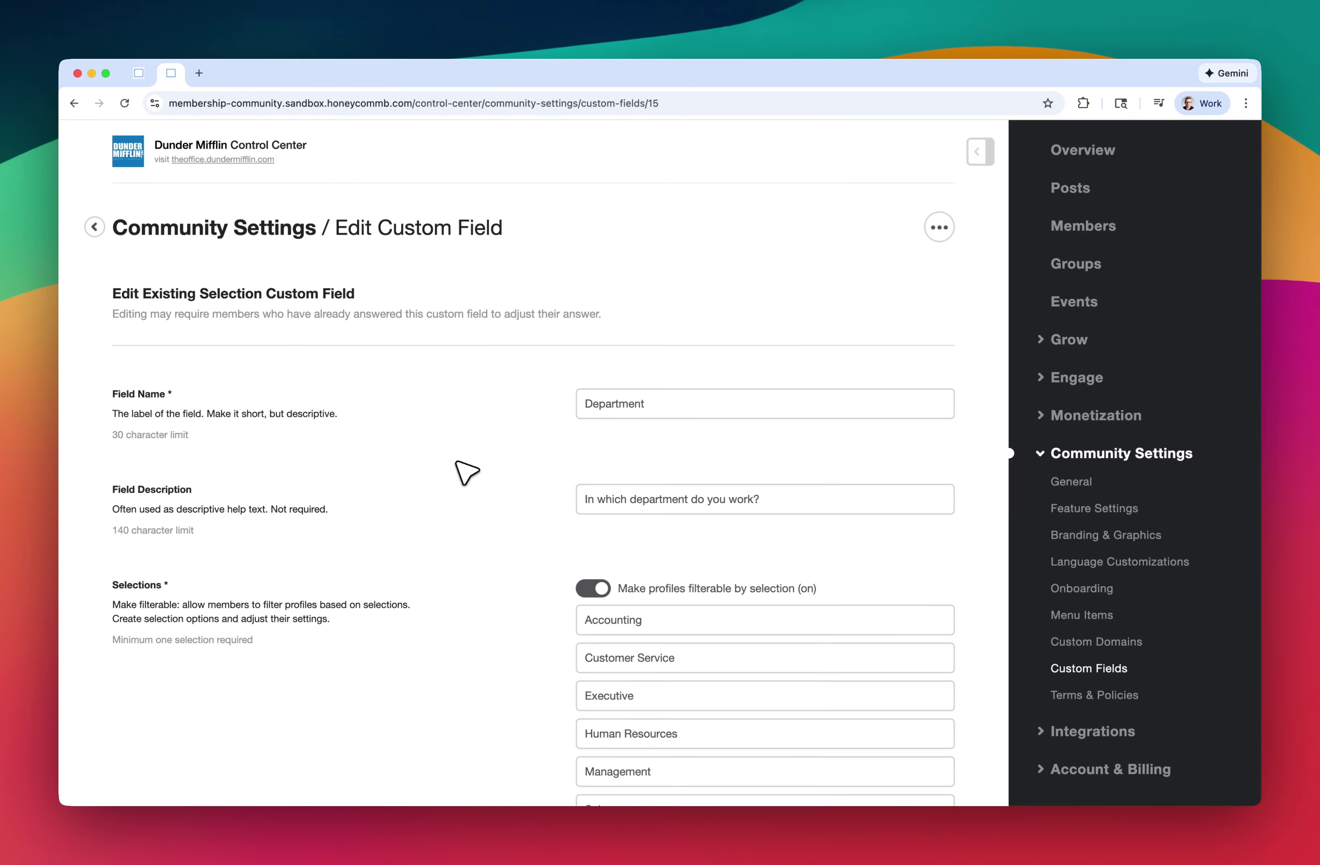
- Review the Department field's name, description, selection options and the setting that makes profiles filterable by selection
{"action": "scroll", "coordinate": [494, 466], "scroll_direction": "down", "scroll_amount": 5}
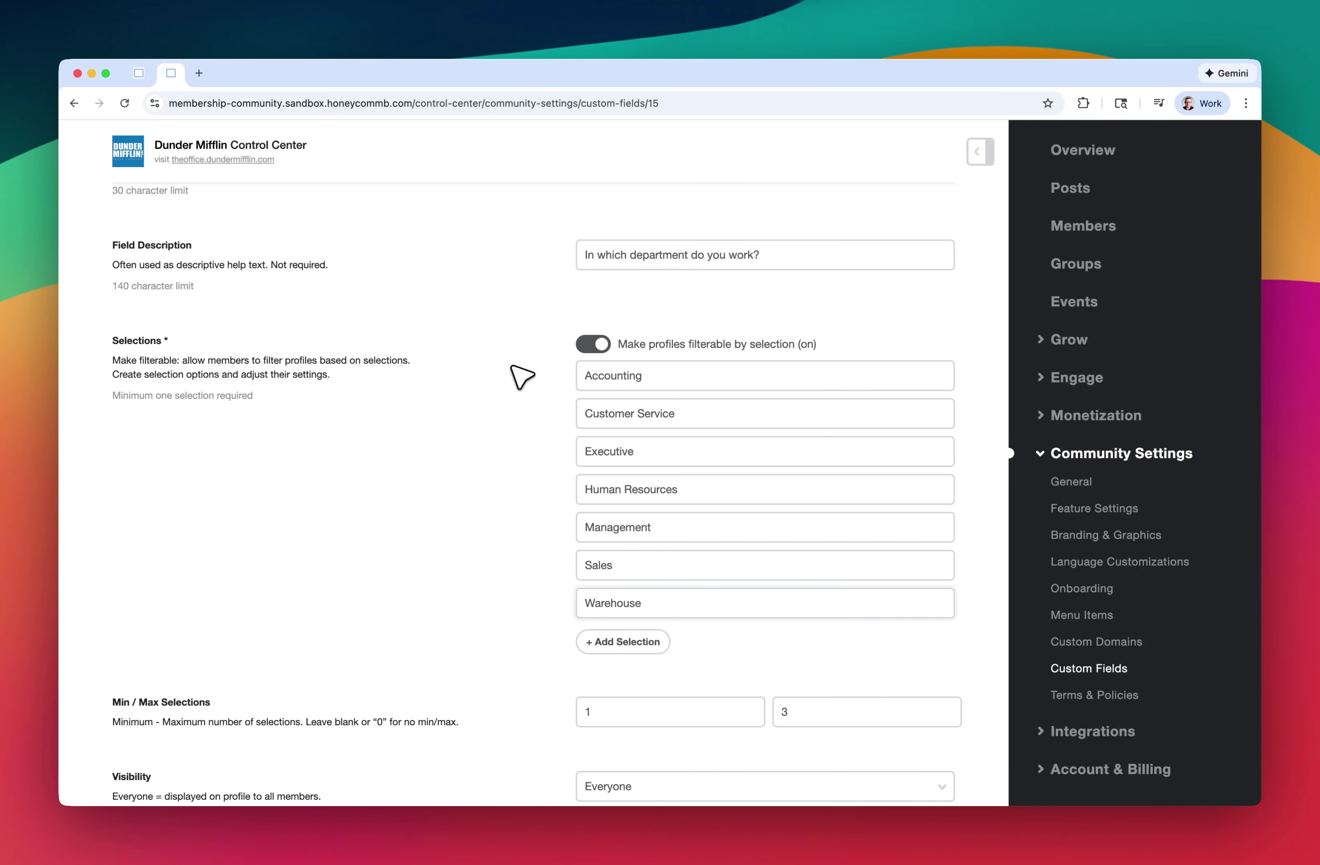
{"action": "scroll", "coordinate": [520, 375], "scroll_direction": "up", "scroll_amount": 3}
{"action": "scroll", "coordinate": [521, 421], "scroll_direction": "down", "scroll_amount": 2}
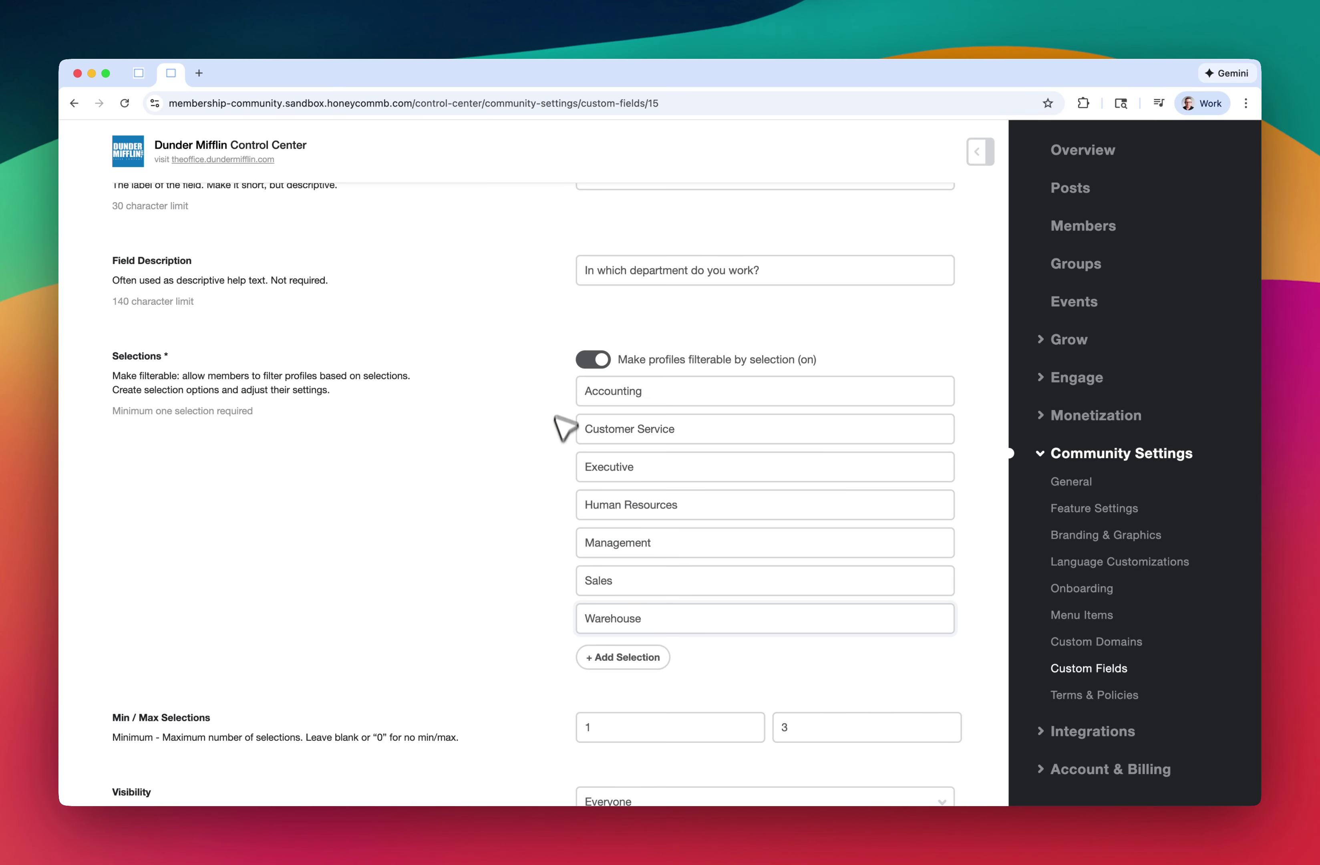
{"action": "left_click", "coordinate": [564, 404]}
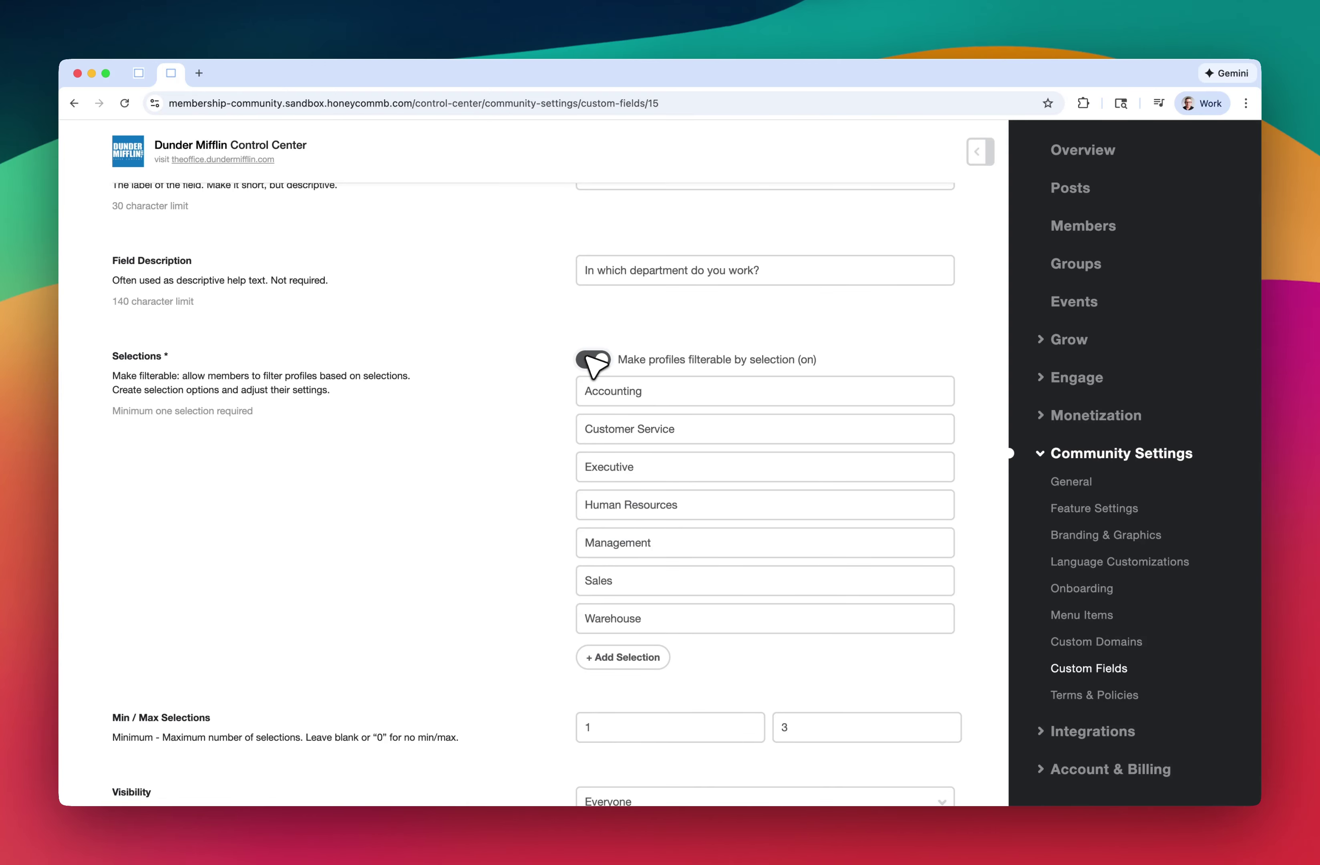
{"action": "mouse_move", "coordinate": [672, 393]}
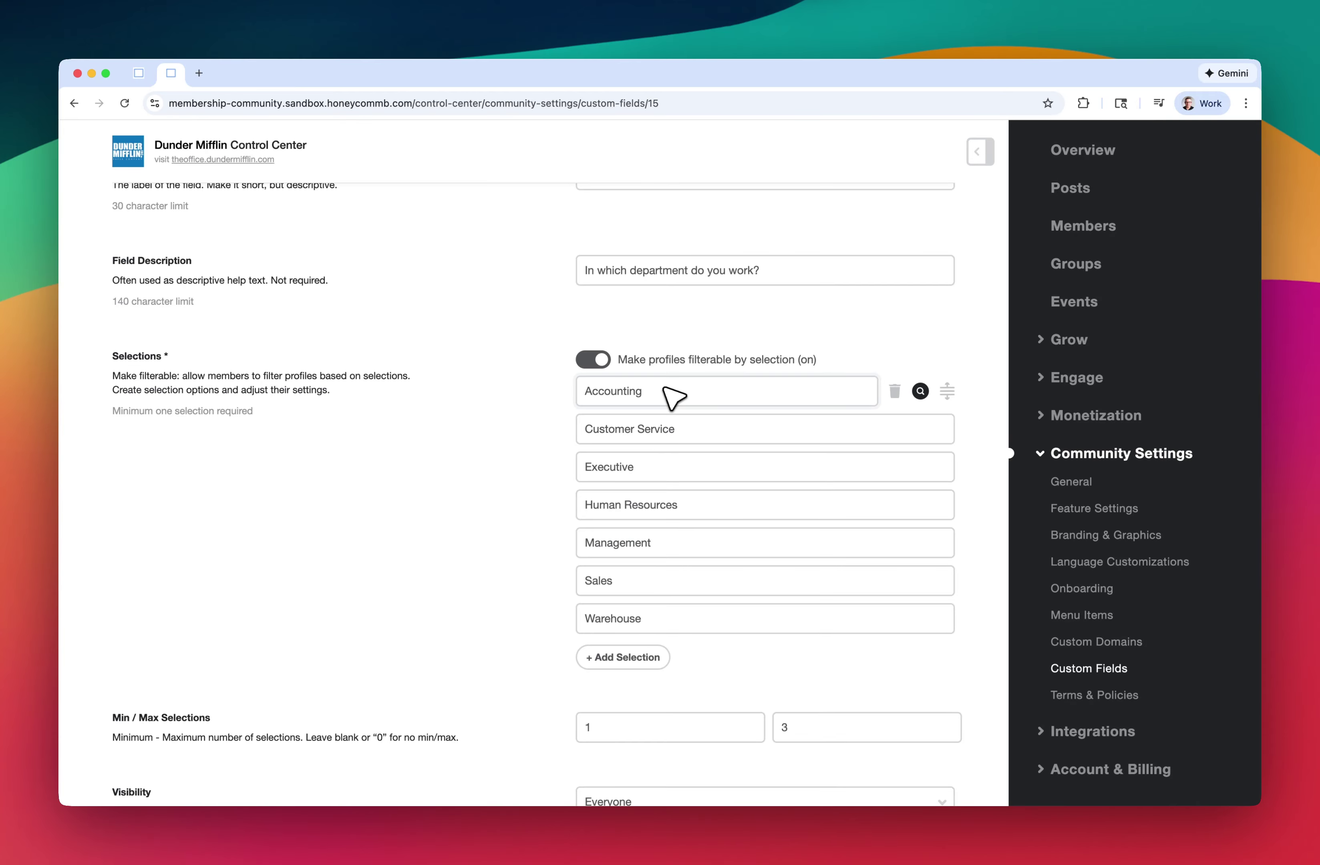
{"action": "mouse_move", "coordinate": [667, 430]}
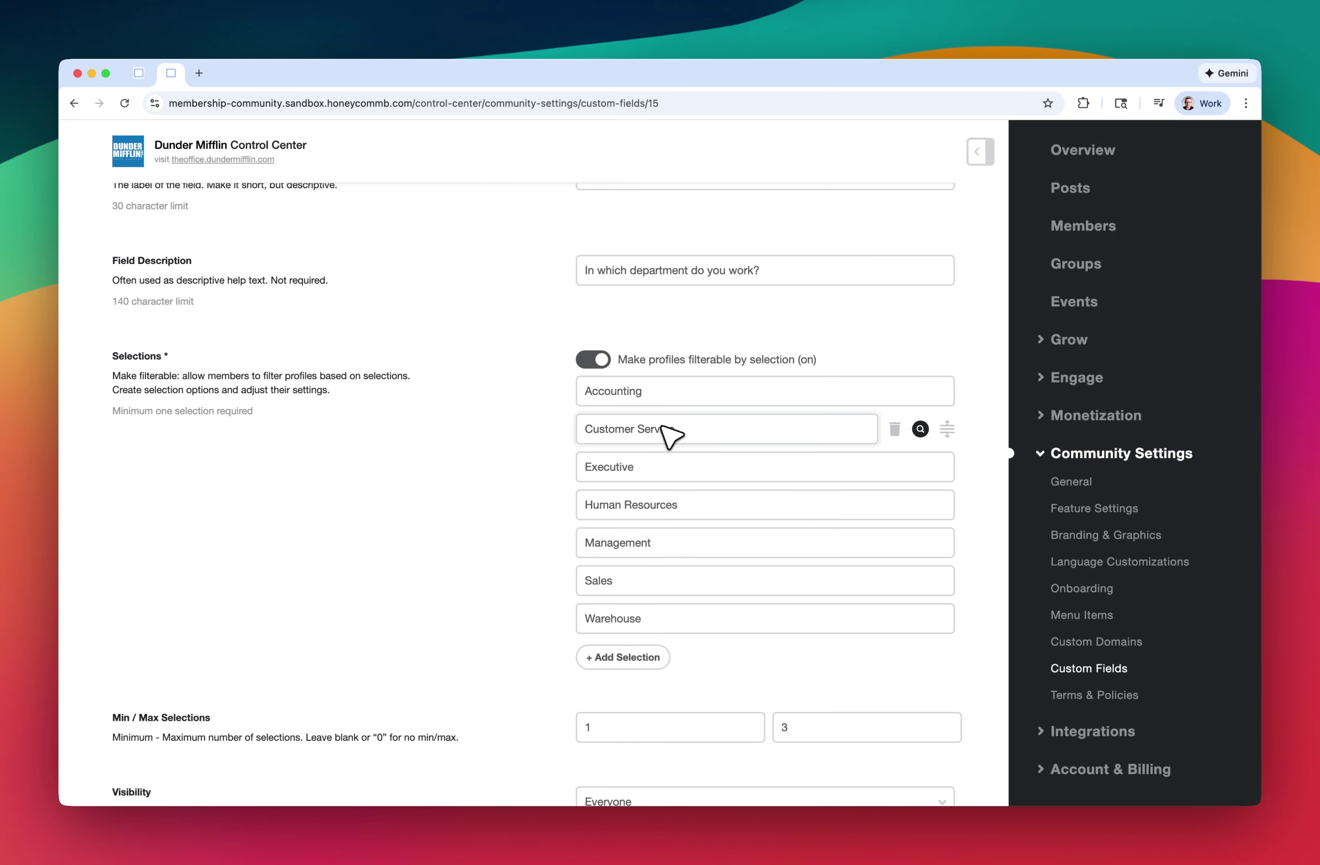
{"action": "mouse_move", "coordinate": [660, 469]}
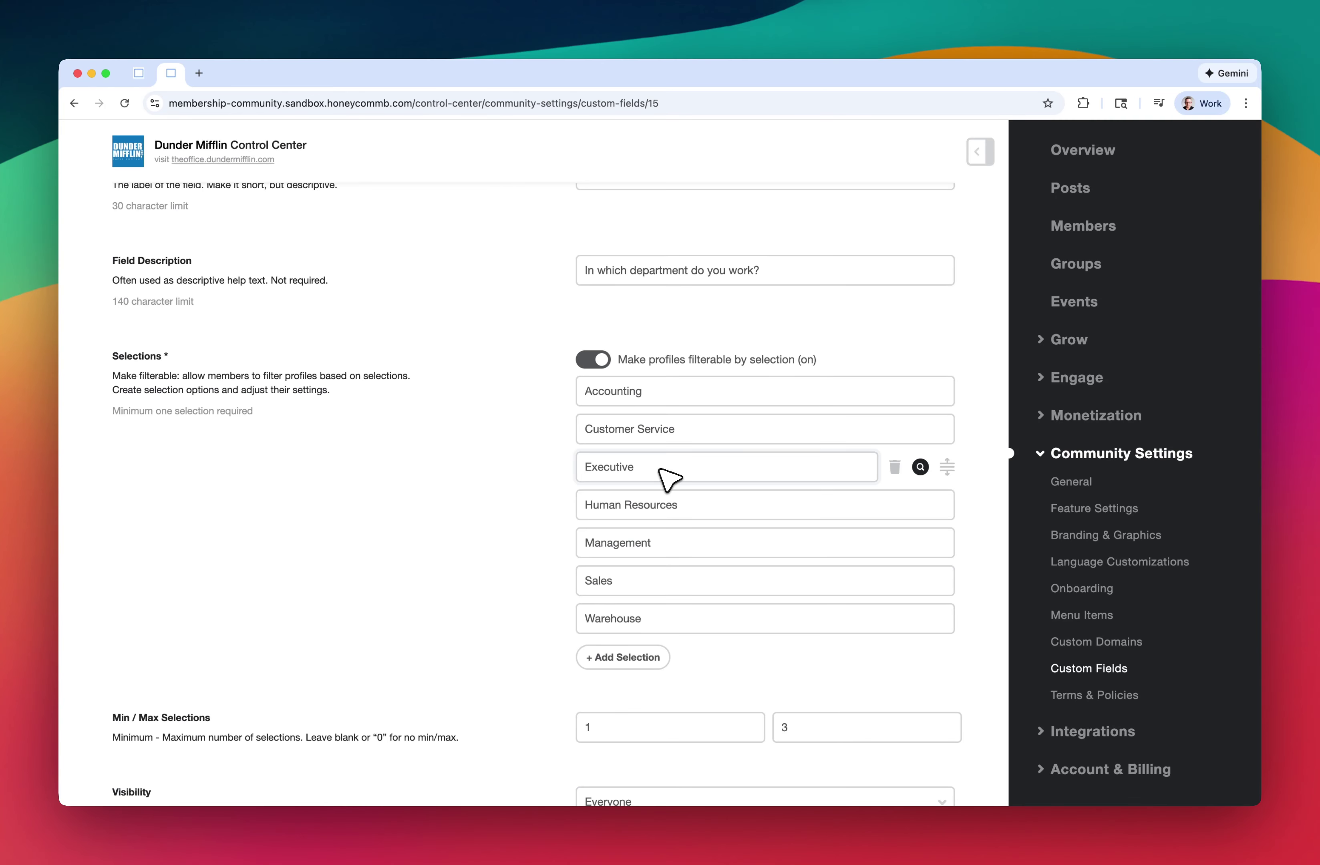
{"action": "mouse_move", "coordinate": [666, 498]}
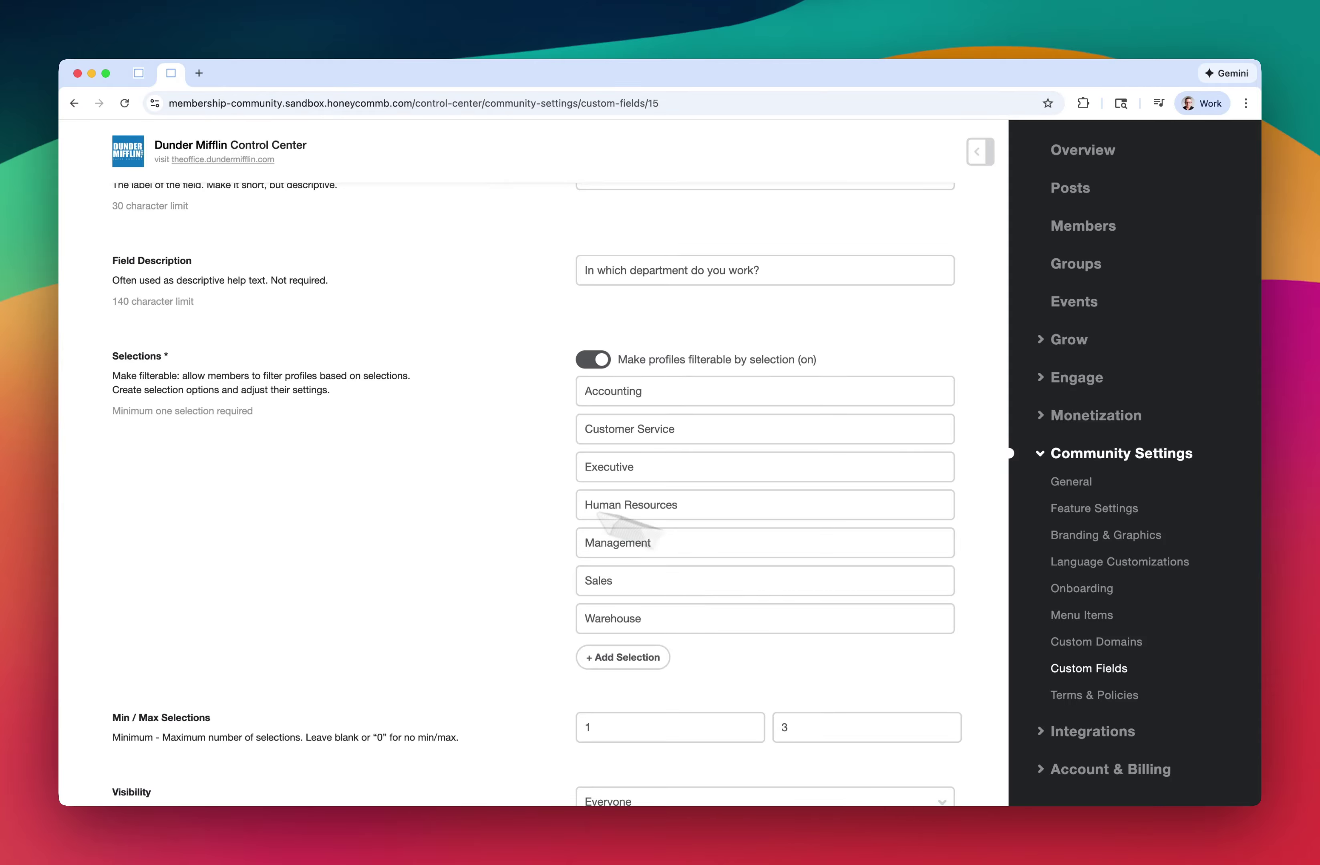
{"action": "scroll", "coordinate": [393, 426], "scroll_direction": "up", "scroll_amount": 5}
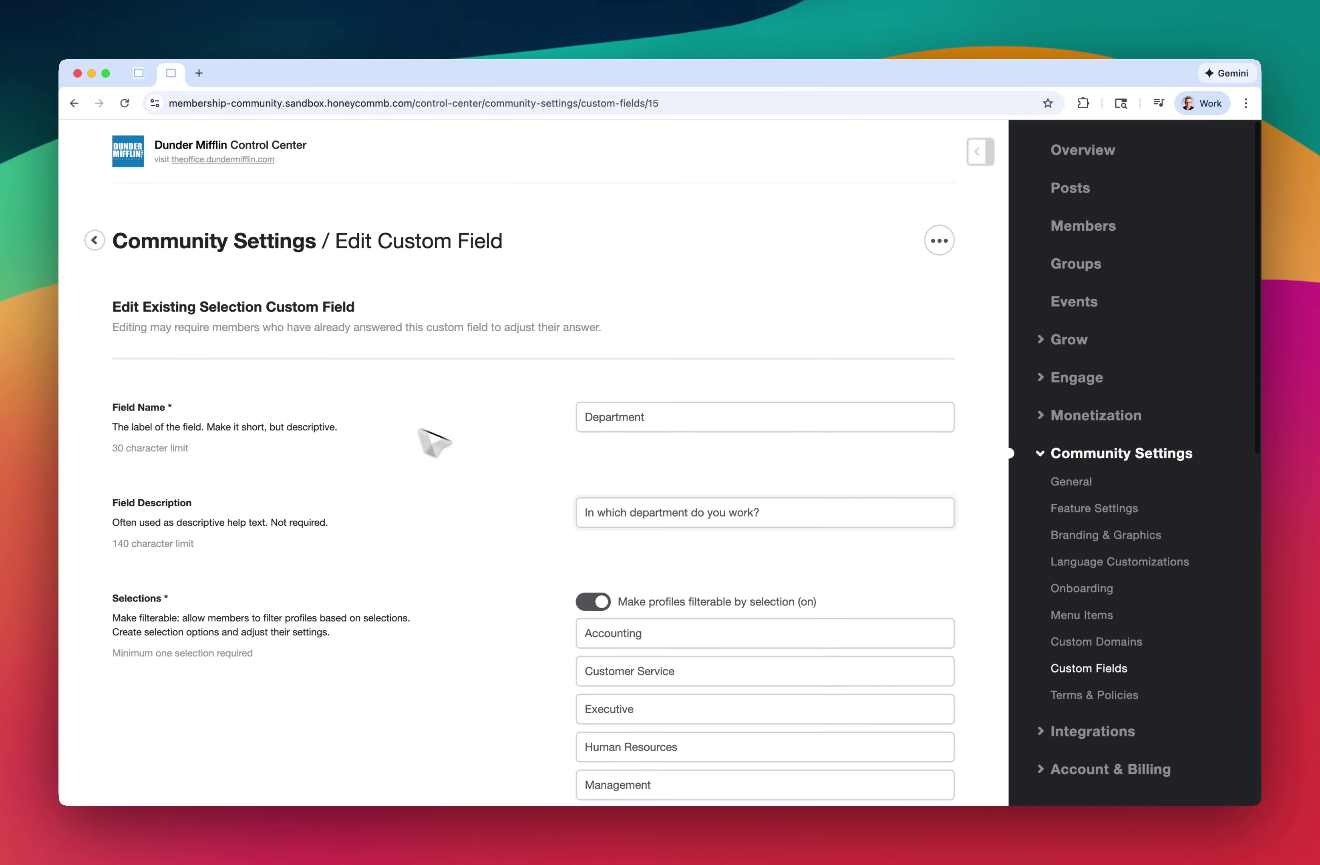
- Return to the custom fields list and open the "Send job offerings" Yes / No field
{"action": "left_click", "coordinate": [1078, 670]}
{"action": "scroll", "coordinate": [528, 544], "scroll_direction": "down", "scroll_amount": 2}
{"action": "scroll", "coordinate": [528, 543], "scroll_direction": "down", "scroll_amount": 3}
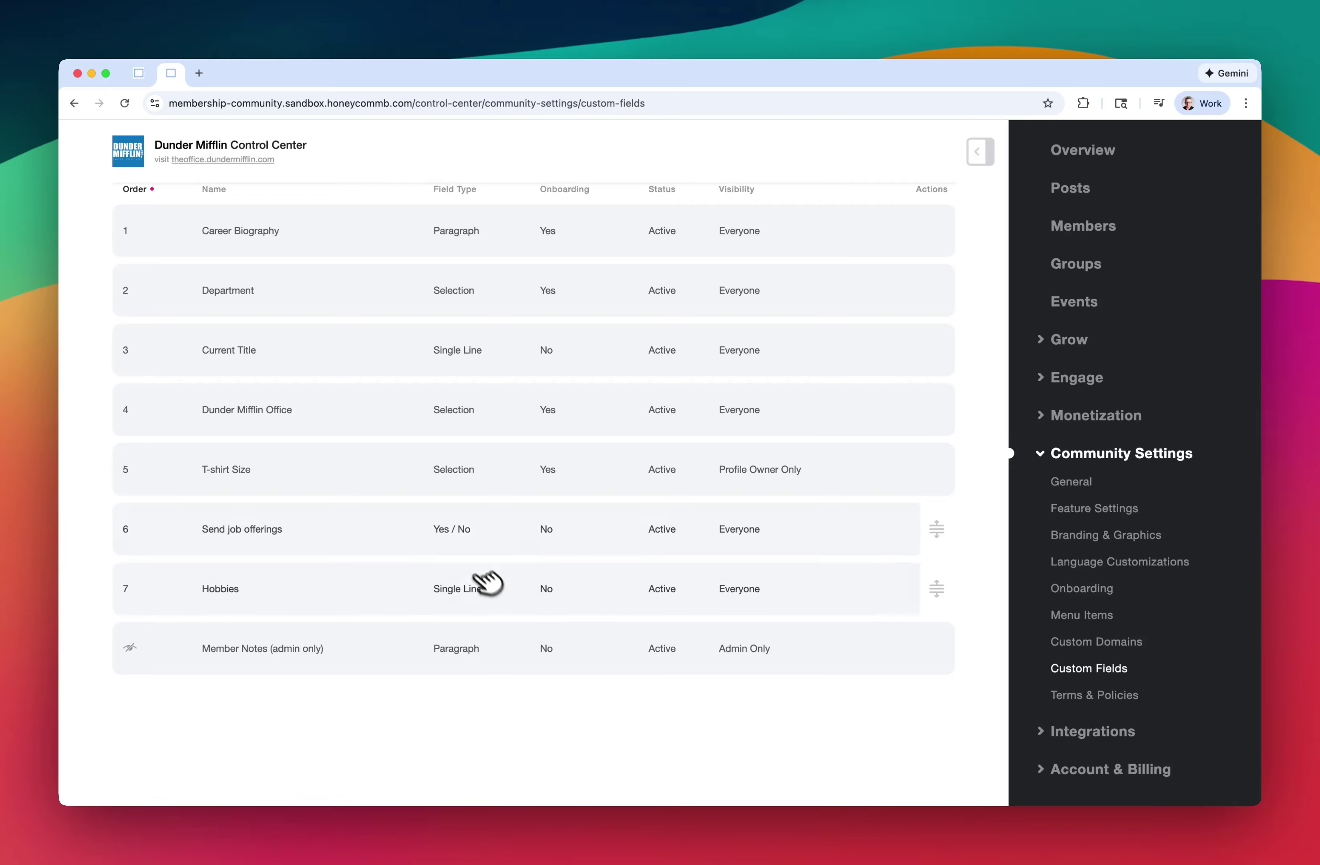
{"action": "left_click", "coordinate": [466, 530]}
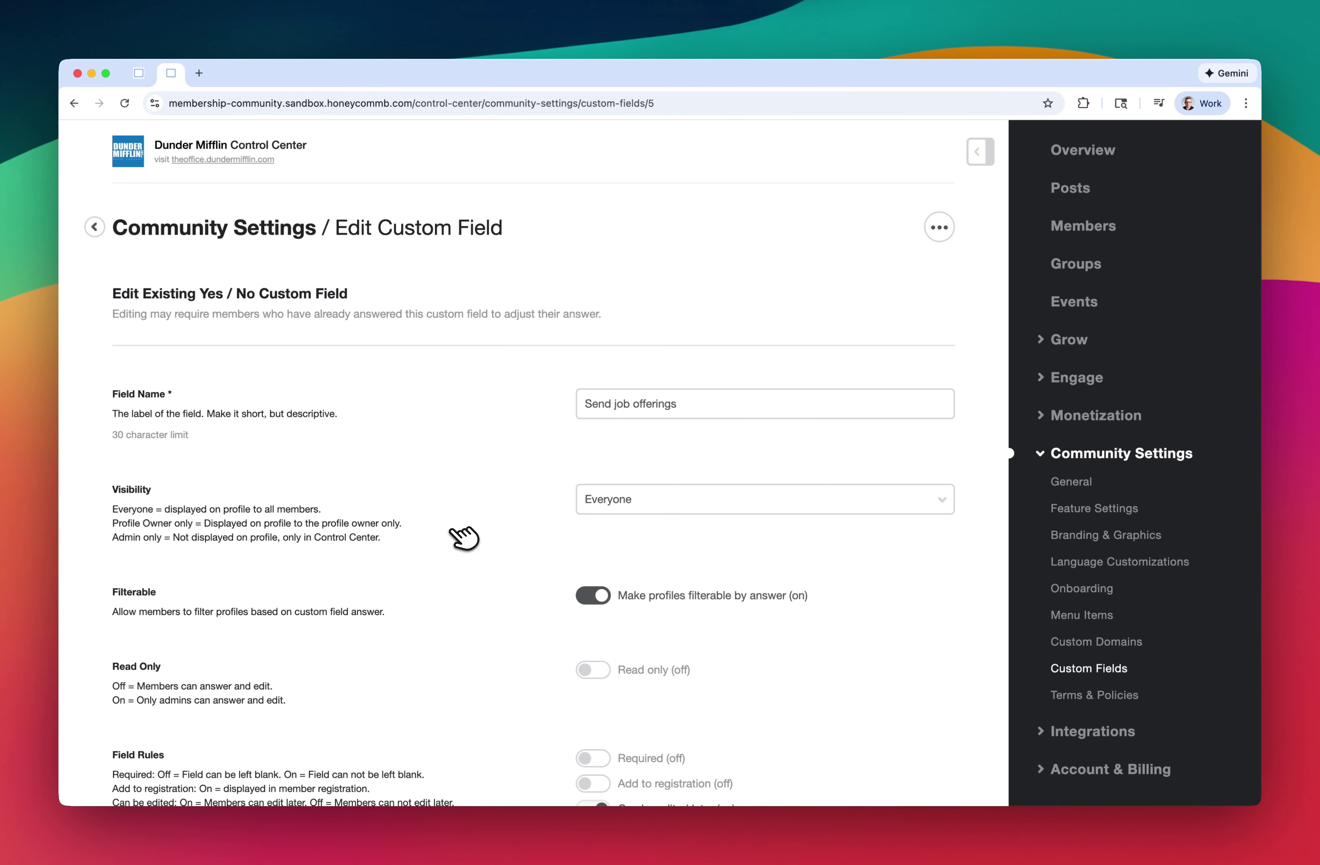
- Review the "Send job offerings" field's filterable setting and field rules, and return to the custom fields list
{"action": "scroll", "coordinate": [465, 536], "scroll_direction": "down", "scroll_amount": 2}
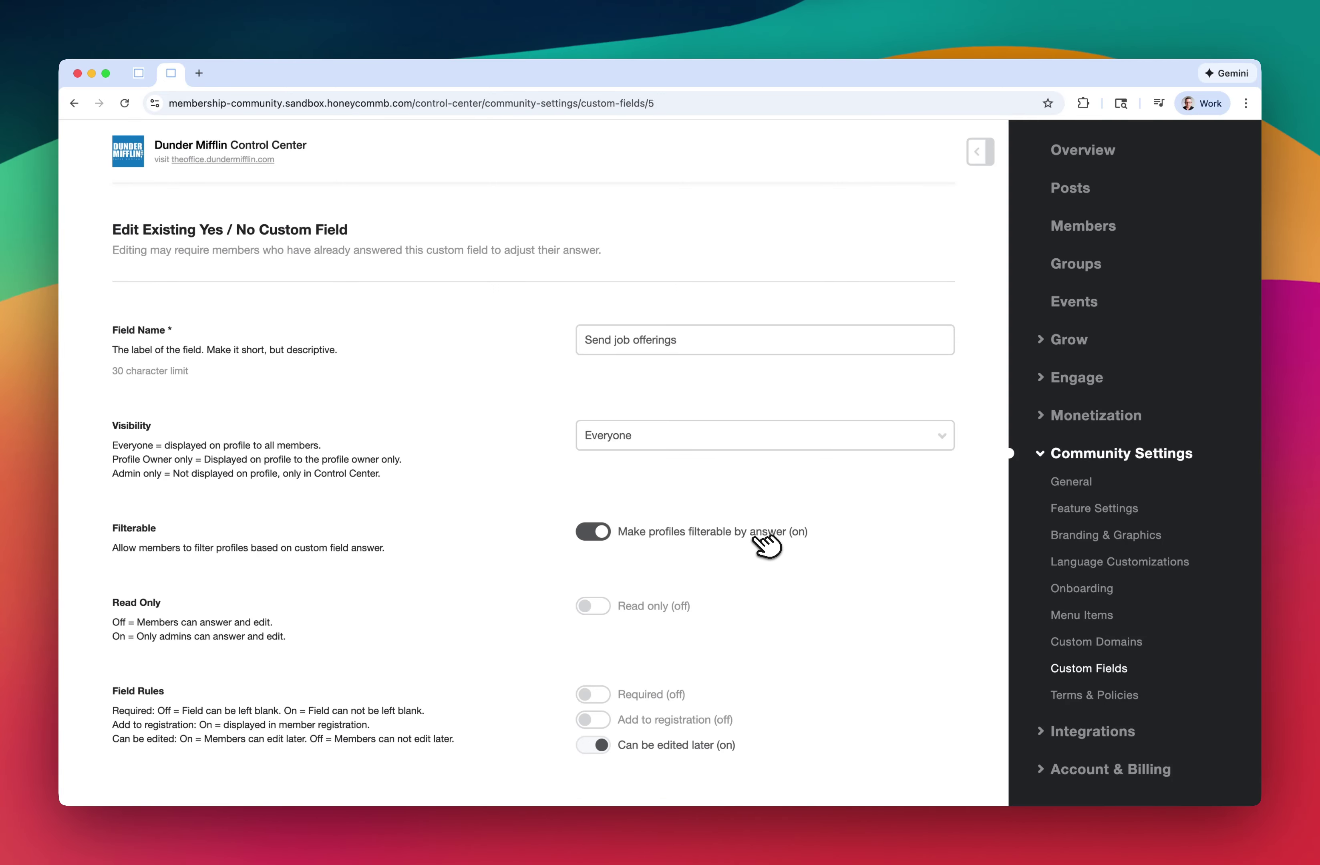
{"action": "scroll", "coordinate": [776, 548], "scroll_direction": "up", "scroll_amount": 3}
{"action": "left_click", "coordinate": [1098, 671]}
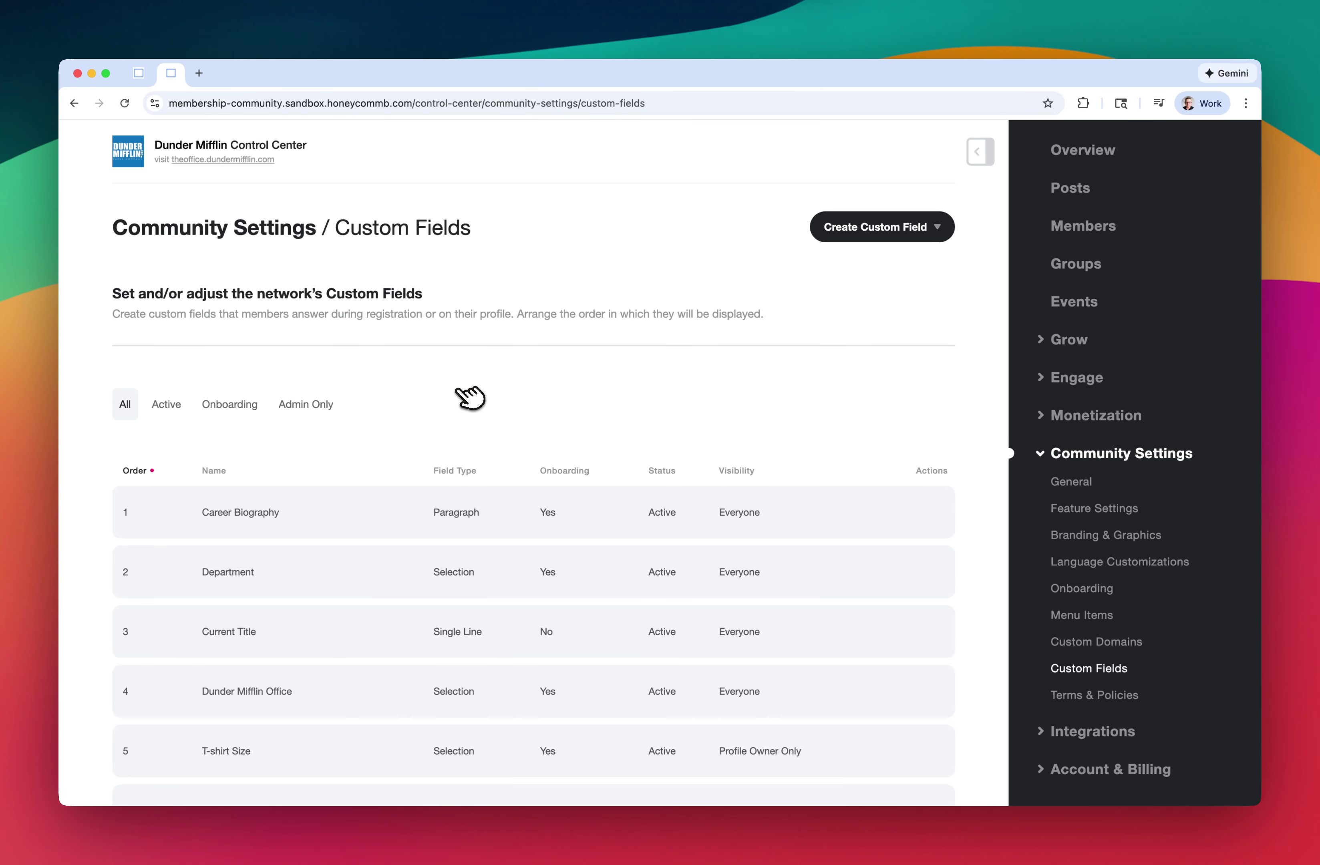
- Switch to the community's Employees member directory and browse through its member cards
{"action": "left_click", "coordinate": [139, 73]}
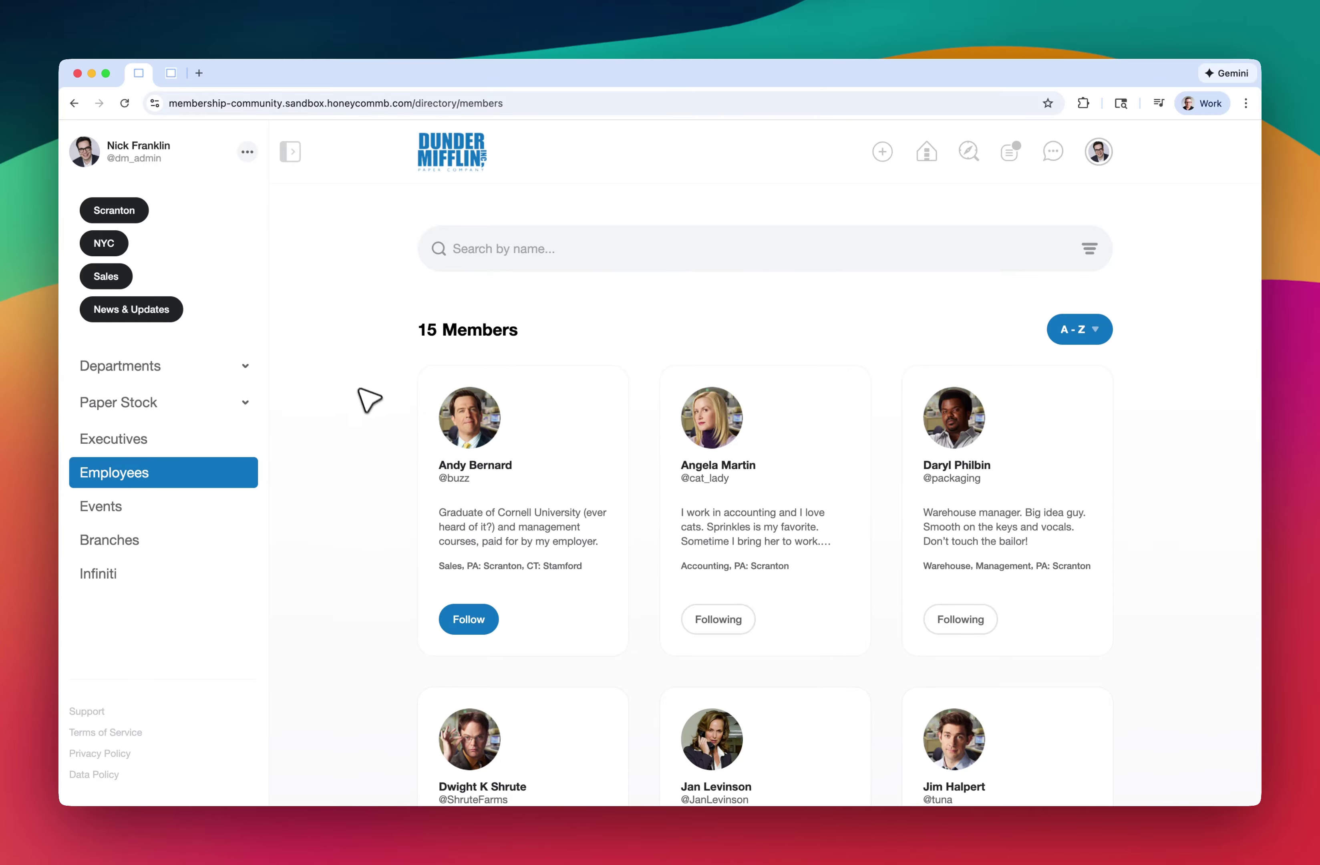
{"action": "scroll", "coordinate": [370, 405], "scroll_direction": "down", "scroll_amount": 15}
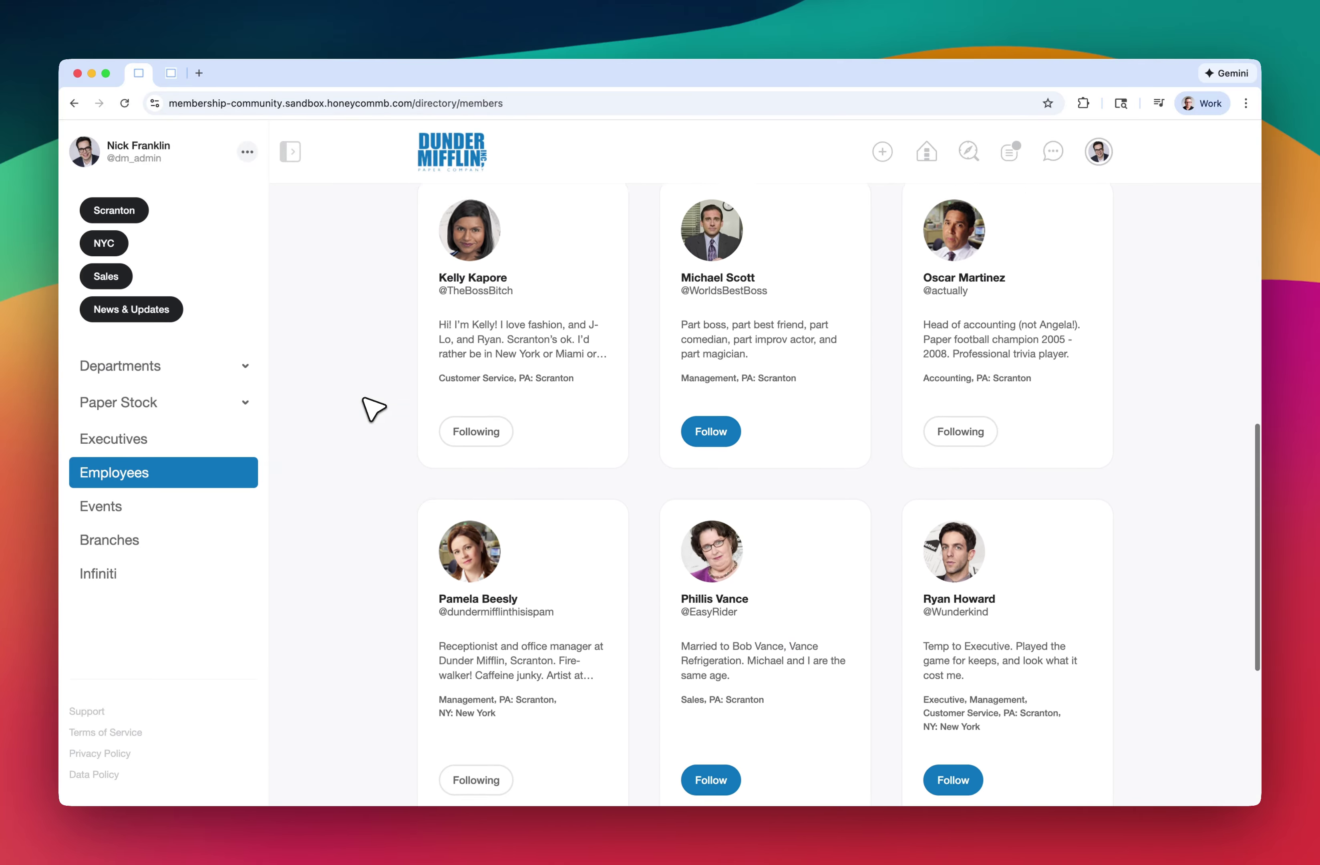
{"action": "scroll", "coordinate": [371, 409], "scroll_direction": "down", "scroll_amount": 7}
{"action": "scroll", "coordinate": [371, 408], "scroll_direction": "up", "scroll_amount": 4}
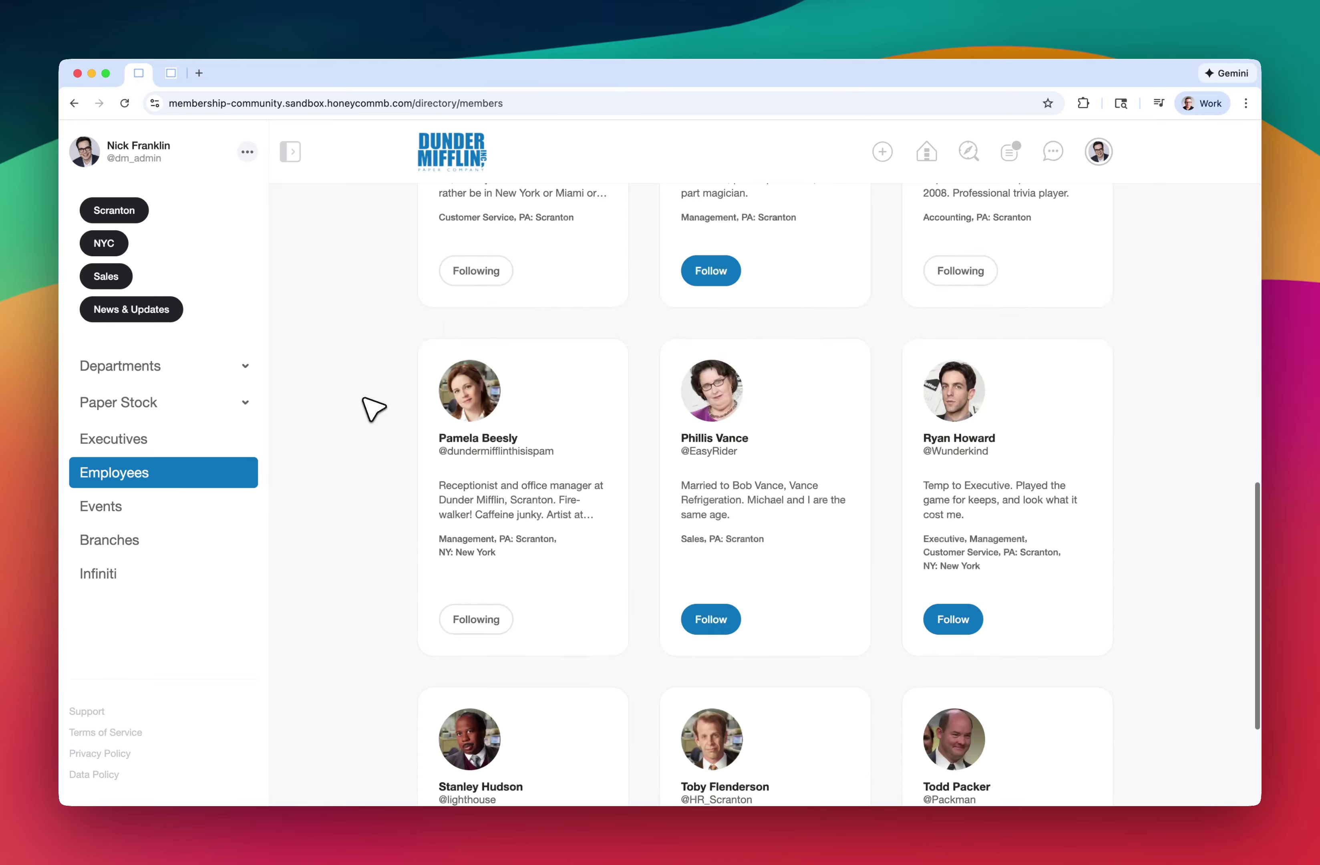
{"action": "scroll", "coordinate": [370, 409], "scroll_direction": "up", "scroll_amount": 18}
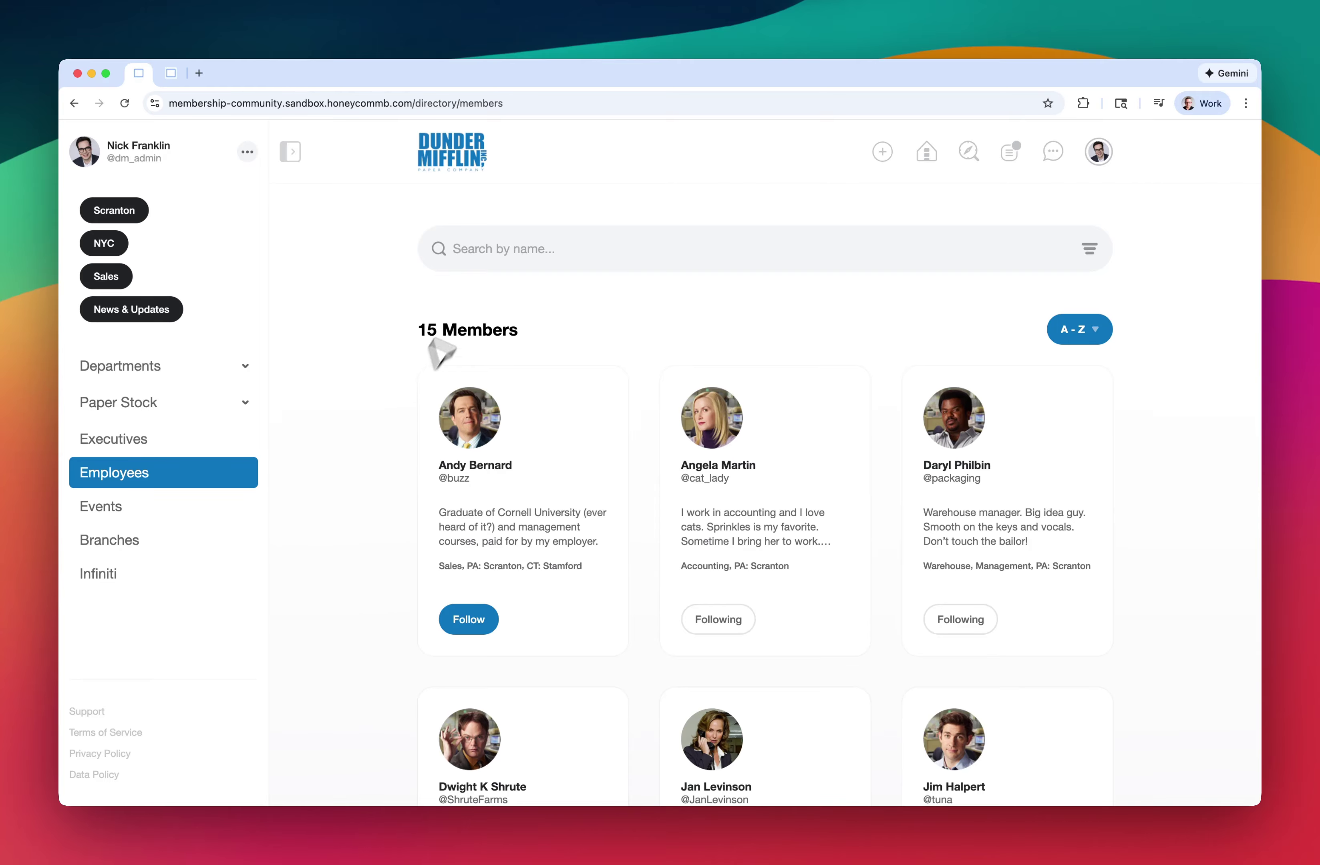
- Search the member directory by a member's first name, and clear the search
{"action": "left_click", "coordinate": [477, 252]}
{"action": "type", "text": "Pam"}
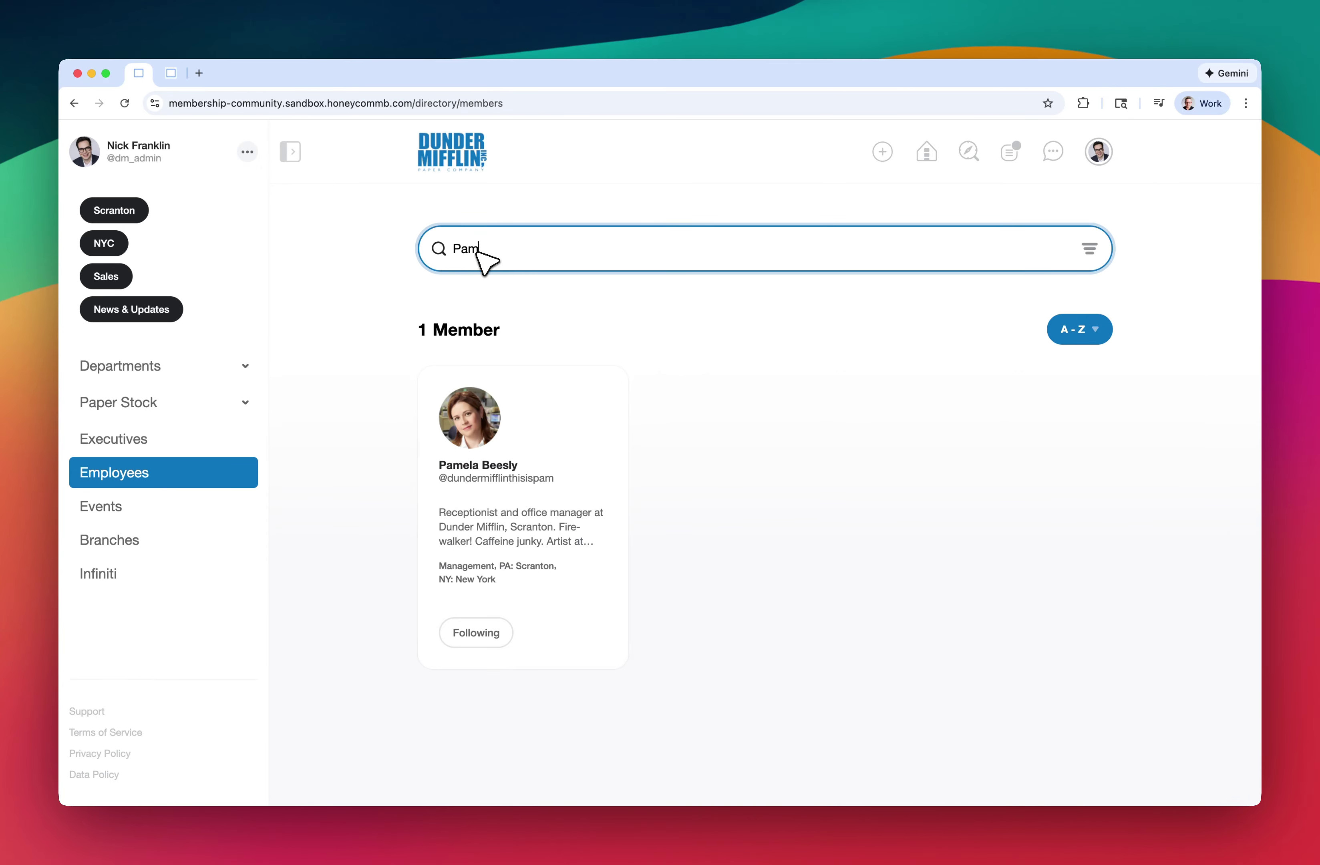
{"action": "key", "text": "BackSpace"}
{"action": "key", "text": "BackSpace"}
{"action": "key", "text": "BackSpace"}
{"action": "left_click", "coordinate": [383, 332]}
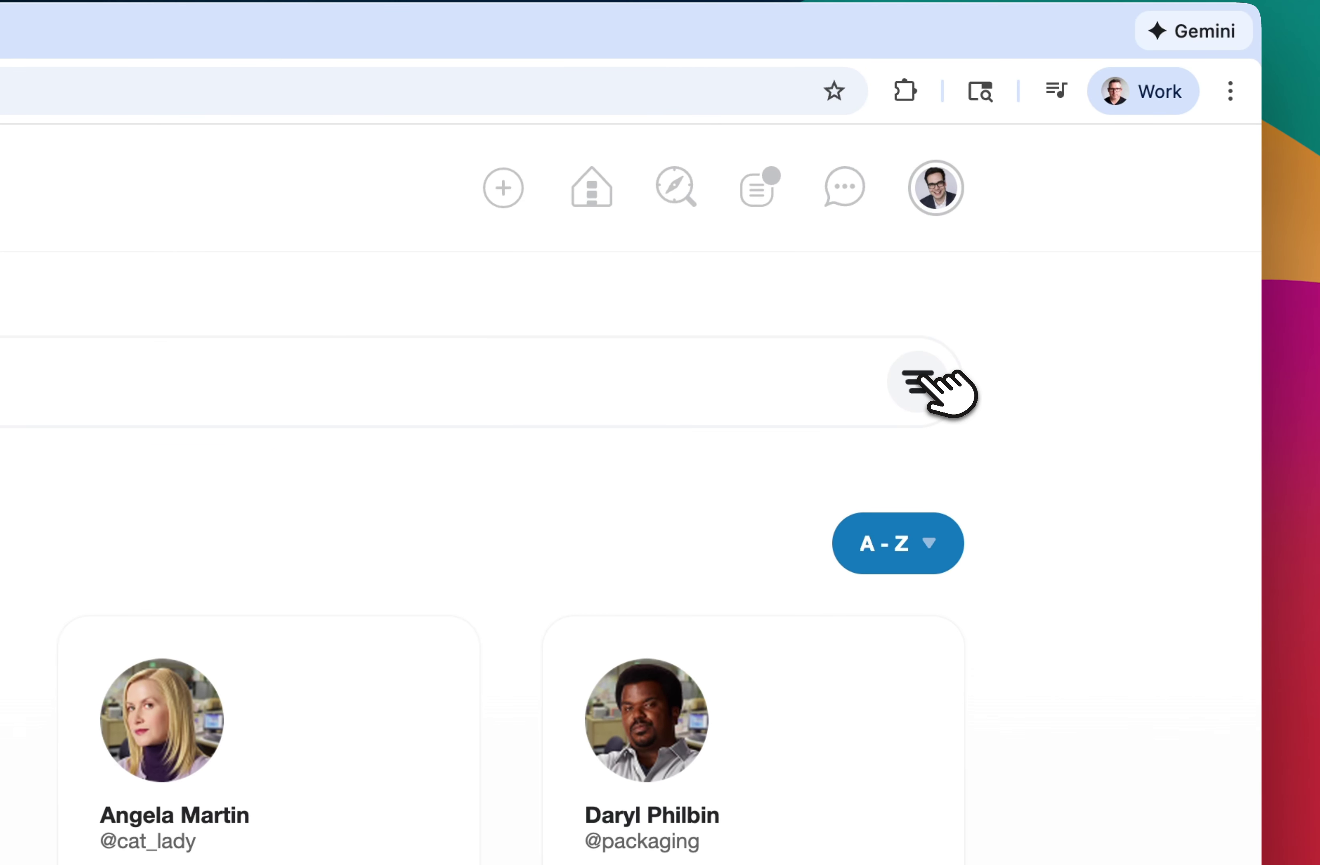
- Open the directory filters and review the General, Department, Dunder Mifflin Office and Send job offerings options
{"action": "left_click", "coordinate": [921, 381]}
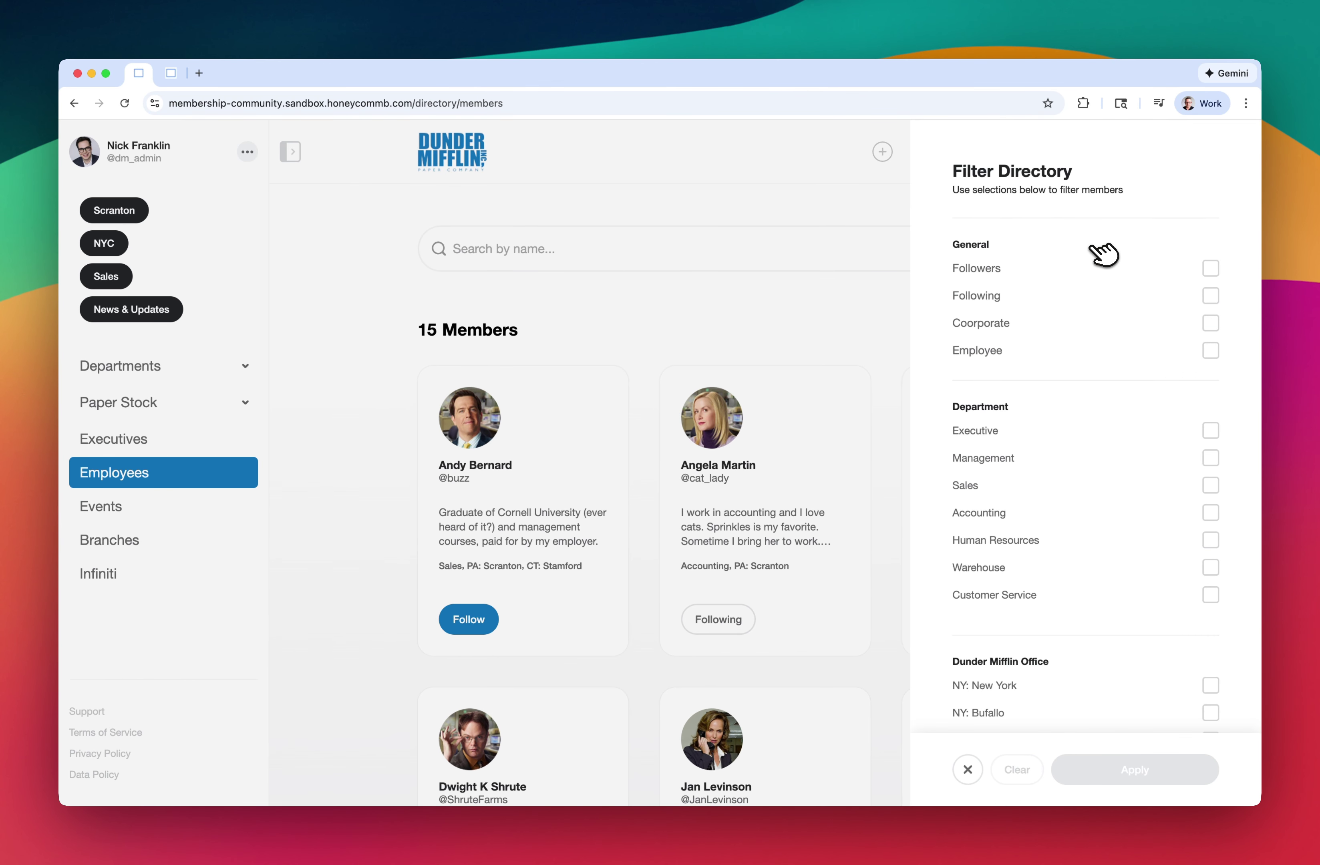
{"action": "scroll", "coordinate": [937, 306], "scroll_direction": "down", "scroll_amount": 5}
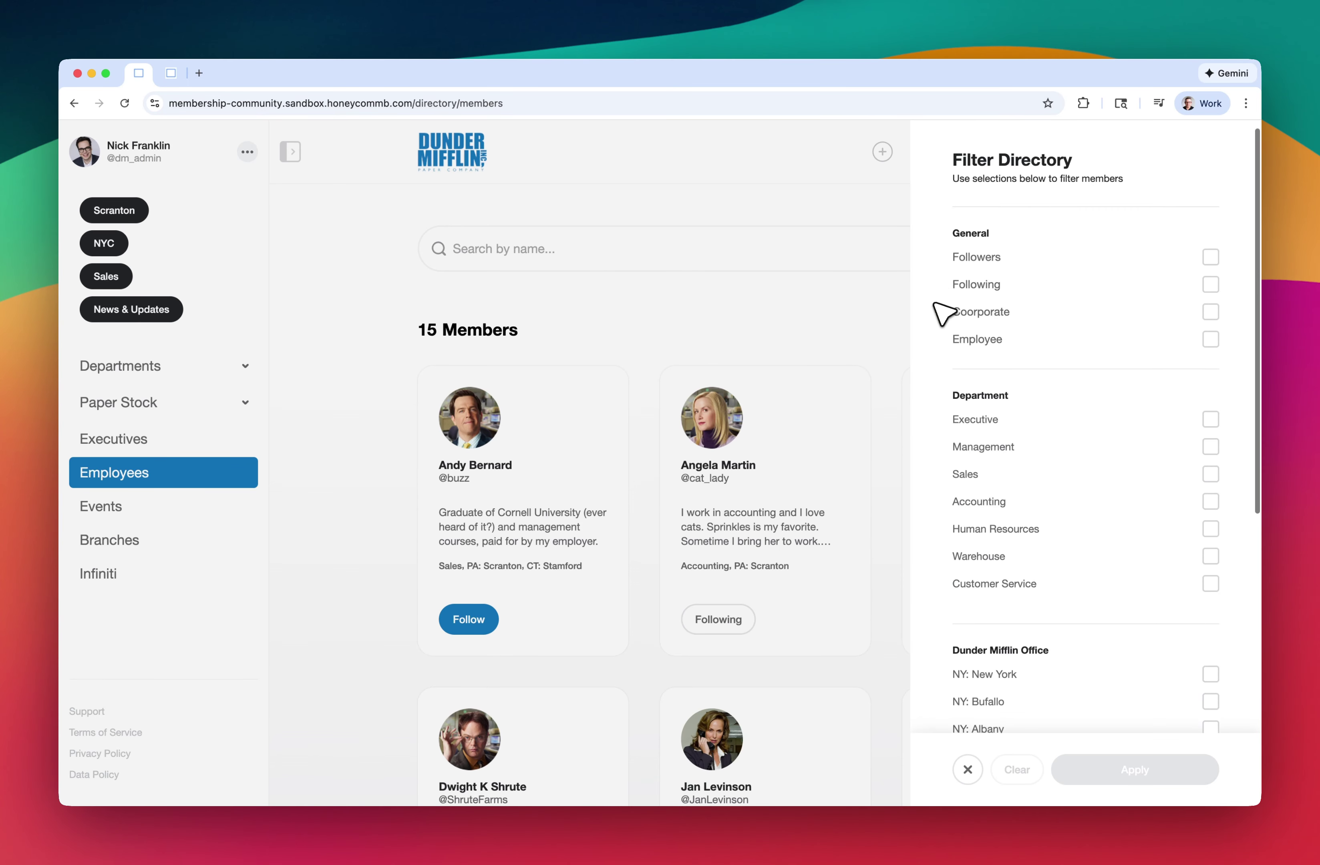
{"action": "scroll", "coordinate": [935, 331], "scroll_direction": "down", "scroll_amount": 5}
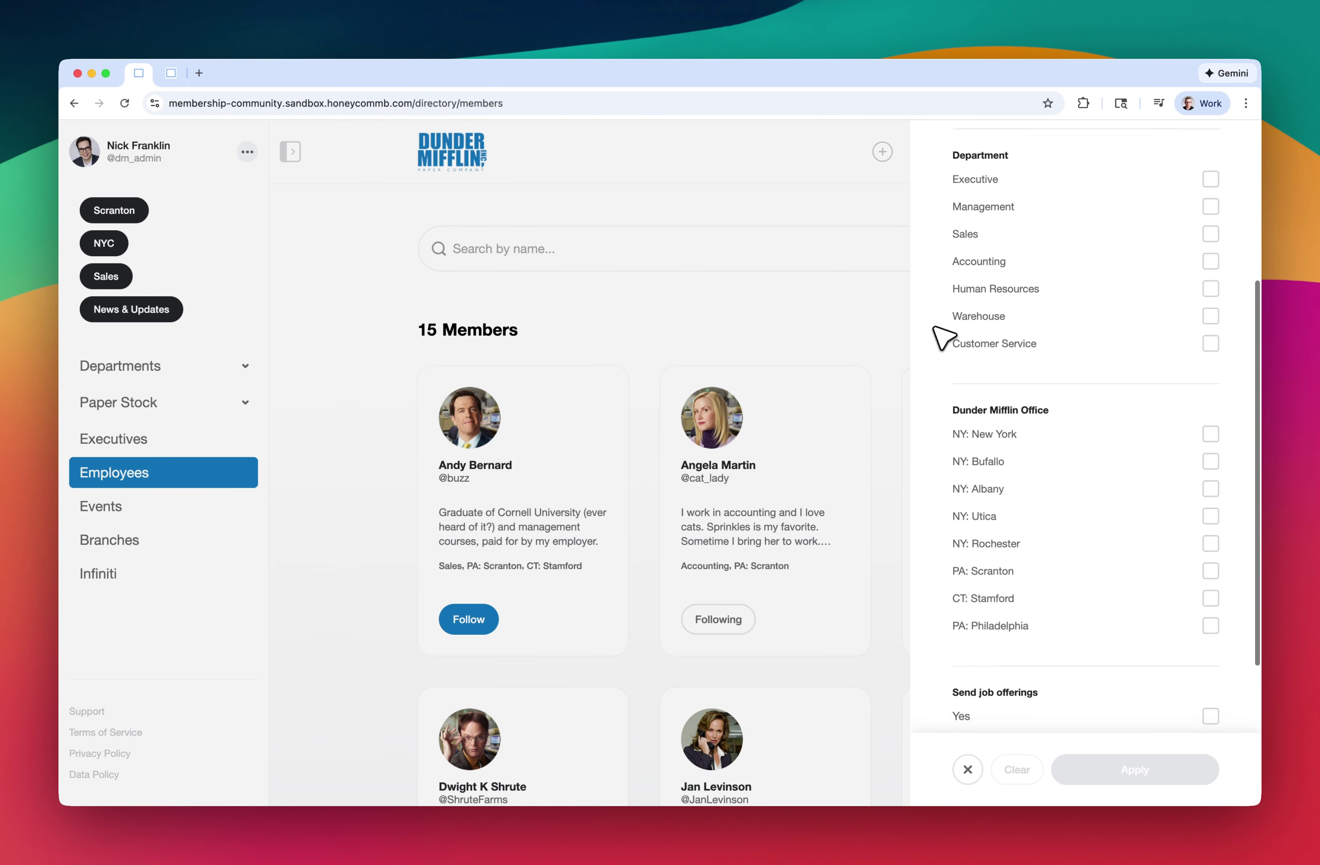
{"action": "scroll", "coordinate": [937, 393], "scroll_direction": "down", "scroll_amount": 3}
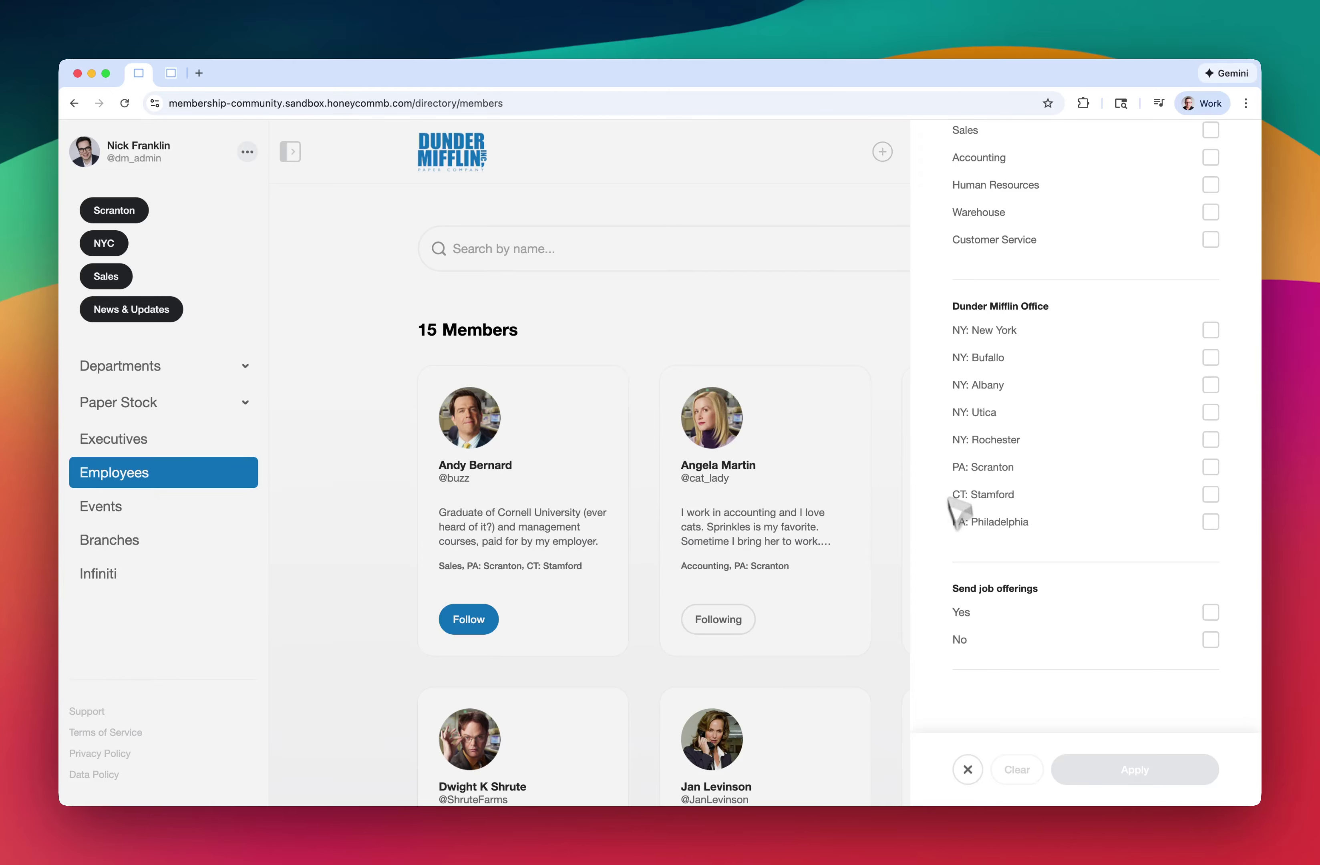
{"action": "scroll", "coordinate": [932, 394], "scroll_direction": "up", "scroll_amount": 10}
{"action": "scroll", "coordinate": [939, 371], "scroll_direction": "up", "scroll_amount": 2}
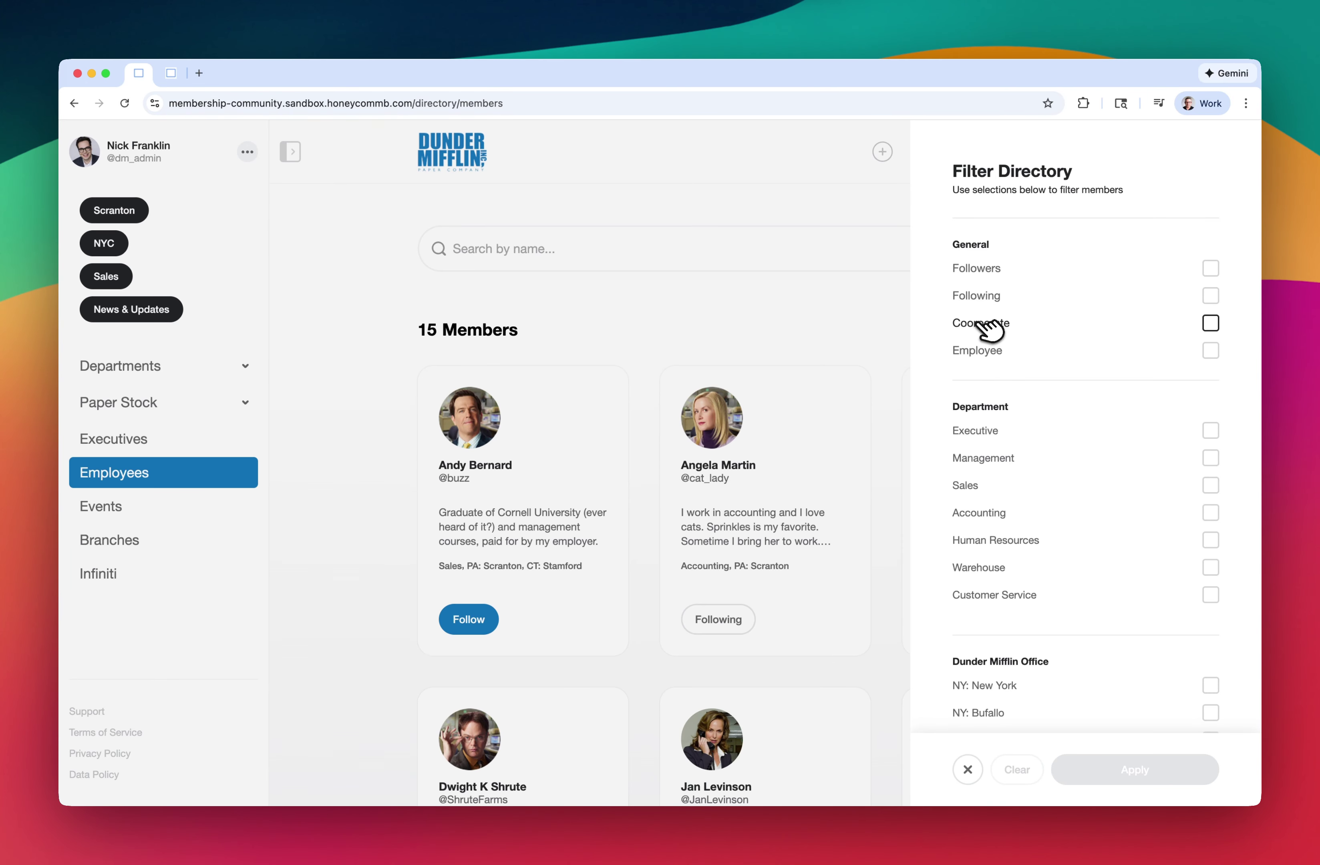
- Filter the member directory by the Coorporate option, and clear that filter
{"action": "left_click", "coordinate": [989, 330]}
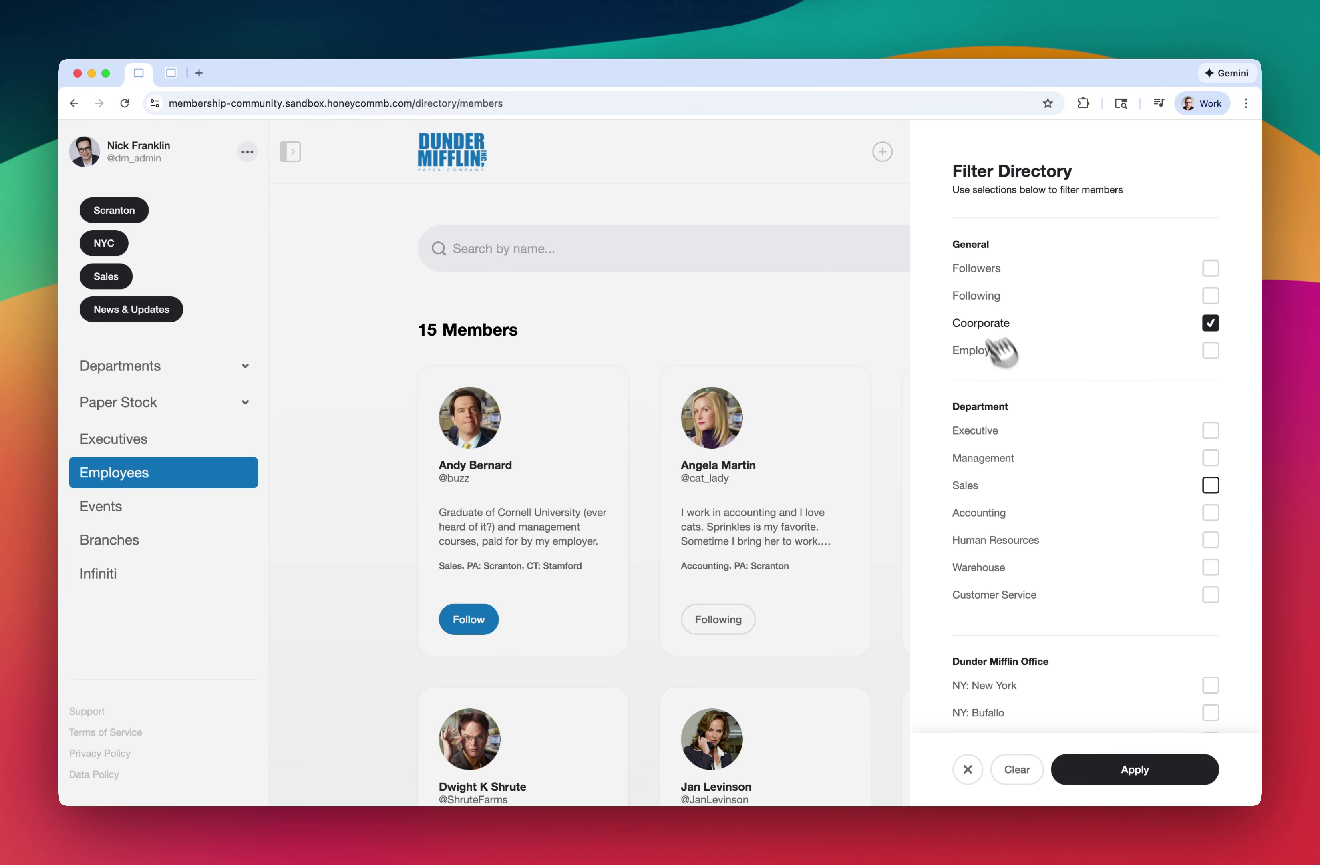
{"action": "left_click", "coordinate": [1105, 775]}
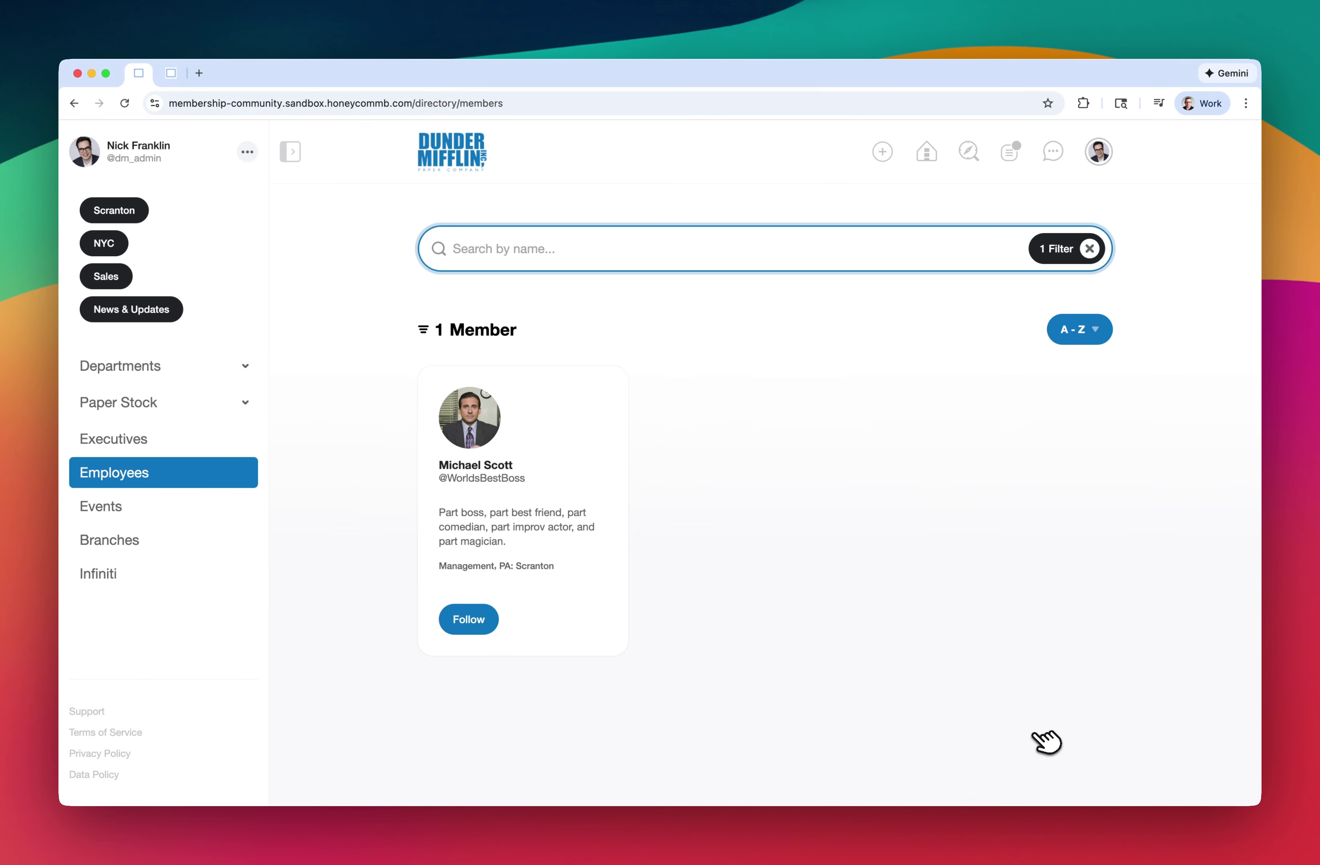
{"action": "left_click", "coordinate": [1091, 249]}
- Filter the directory by the Sales department, the PA: Scranton office and Yes for Send job offerings
{"action": "left_click", "coordinate": [1098, 251]}
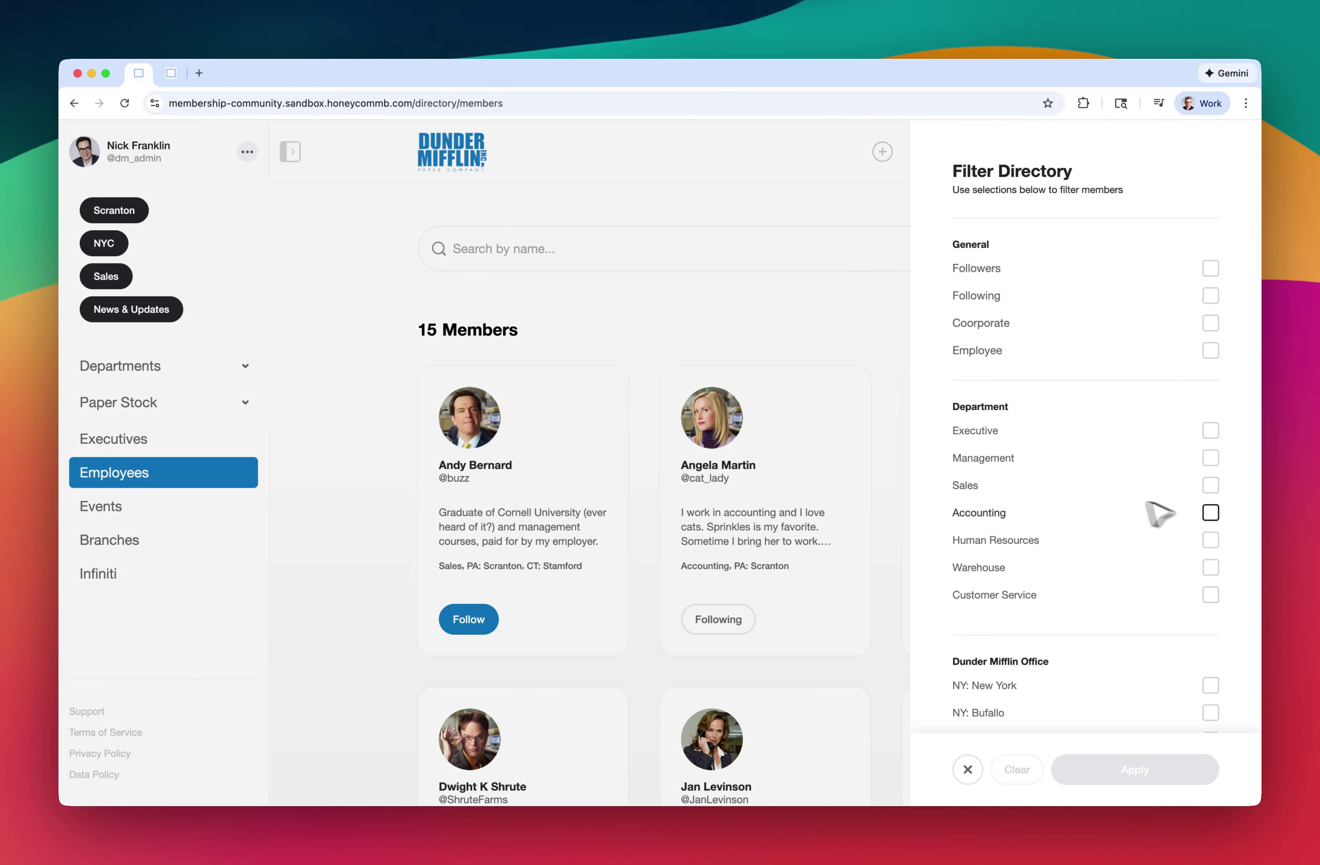
{"action": "left_click", "coordinate": [1214, 487]}
{"action": "scroll", "coordinate": [1178, 510], "scroll_direction": "down", "scroll_amount": 6}
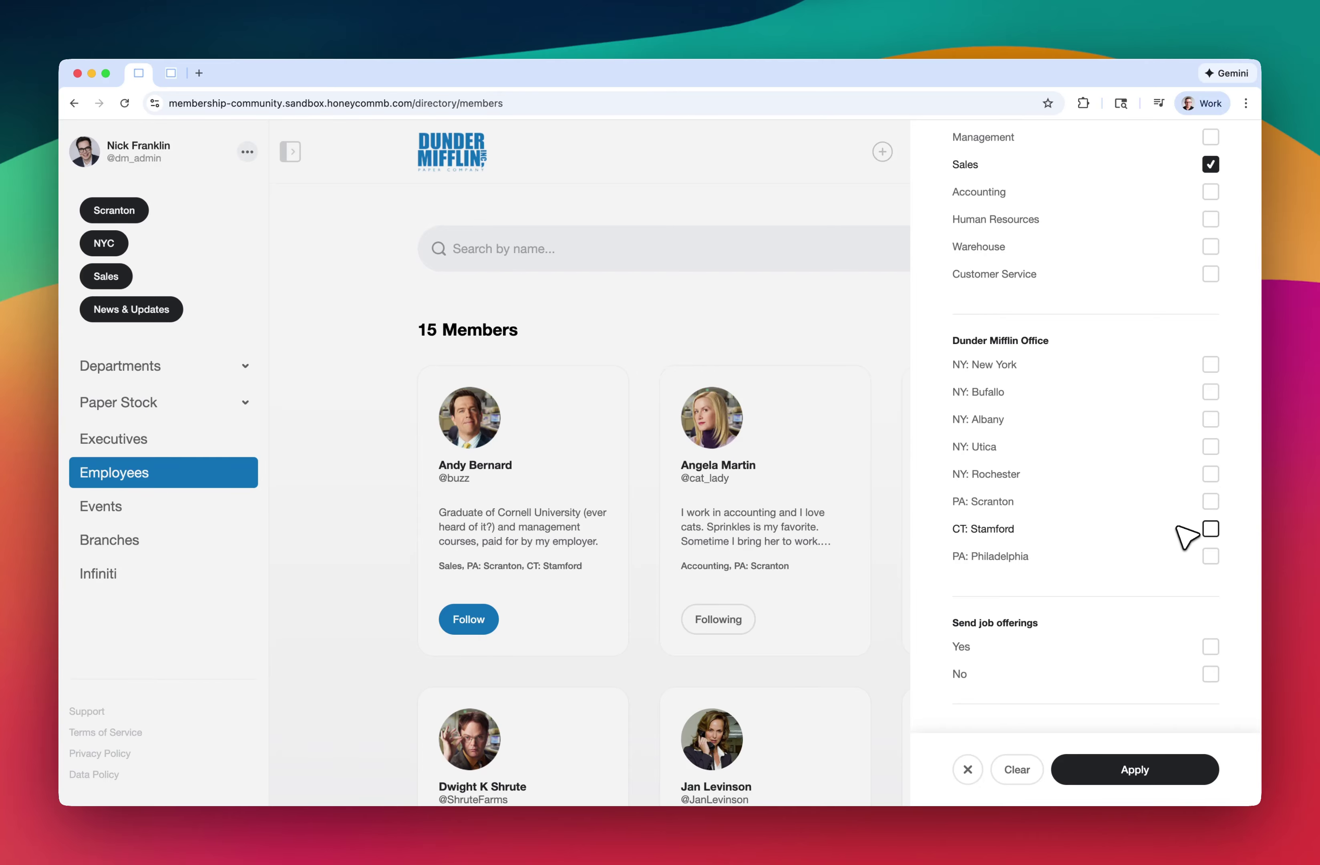
{"action": "left_click", "coordinate": [1212, 502]}
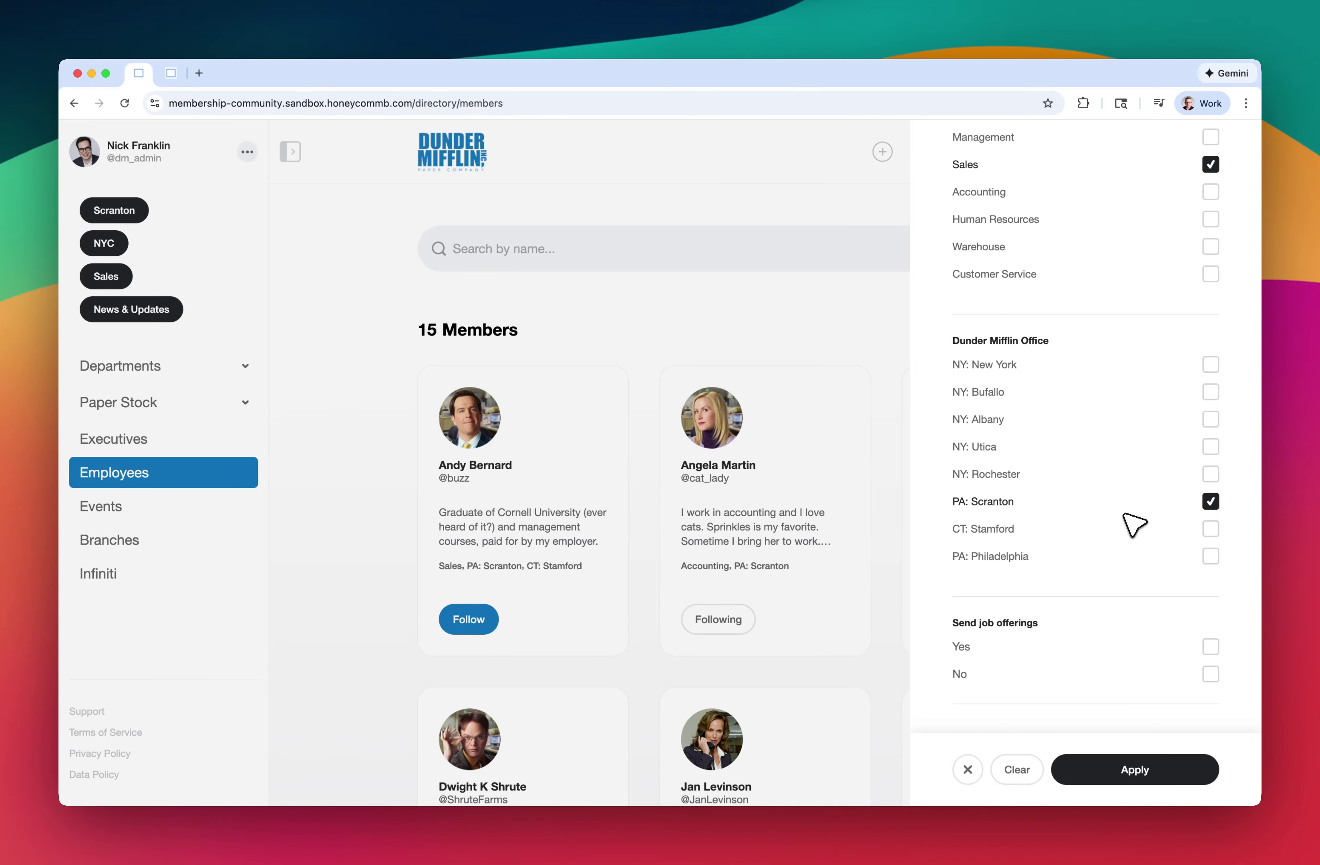
{"action": "scroll", "coordinate": [1134, 524], "scroll_direction": "down", "scroll_amount": 1}
{"action": "left_click", "coordinate": [1213, 612]}
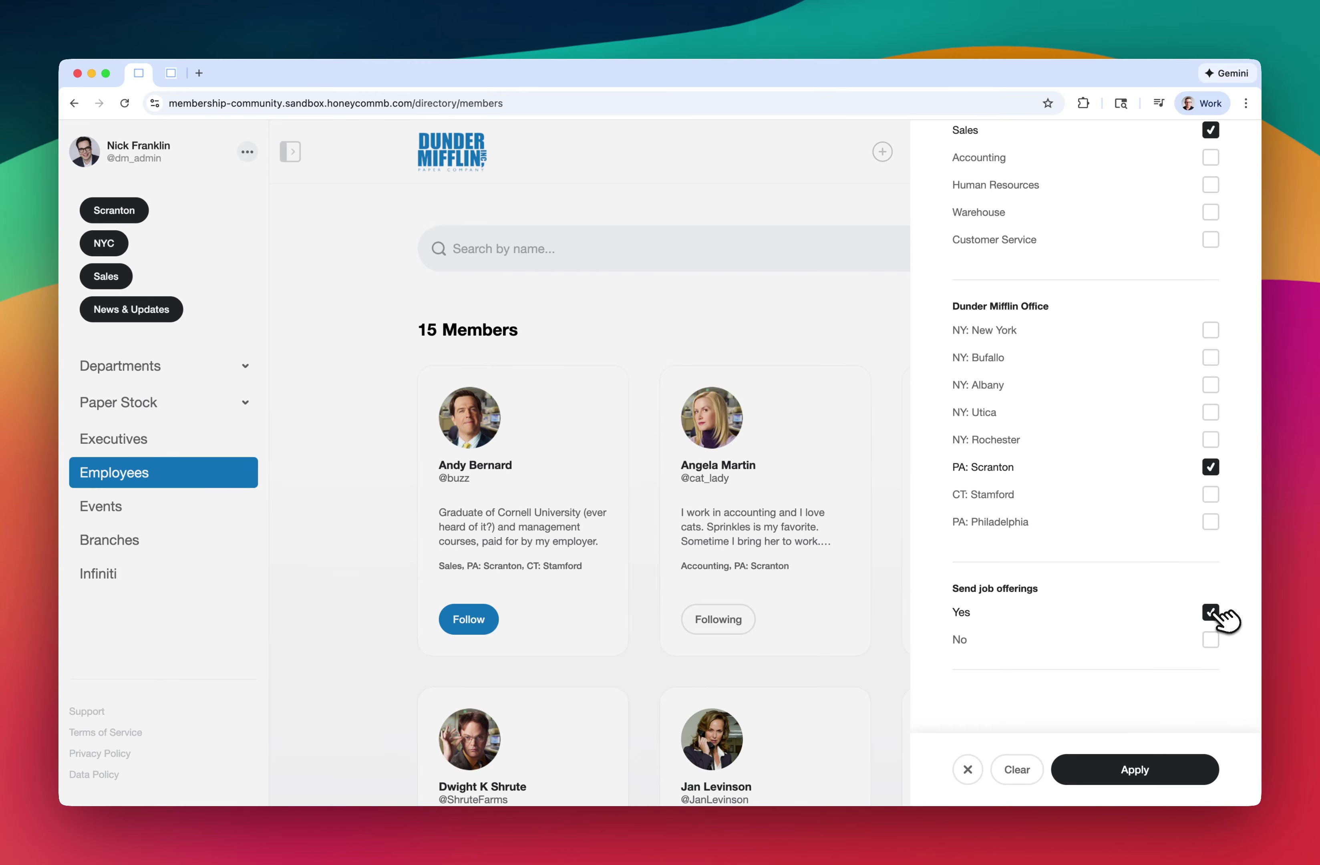
{"action": "left_click", "coordinate": [1146, 768]}
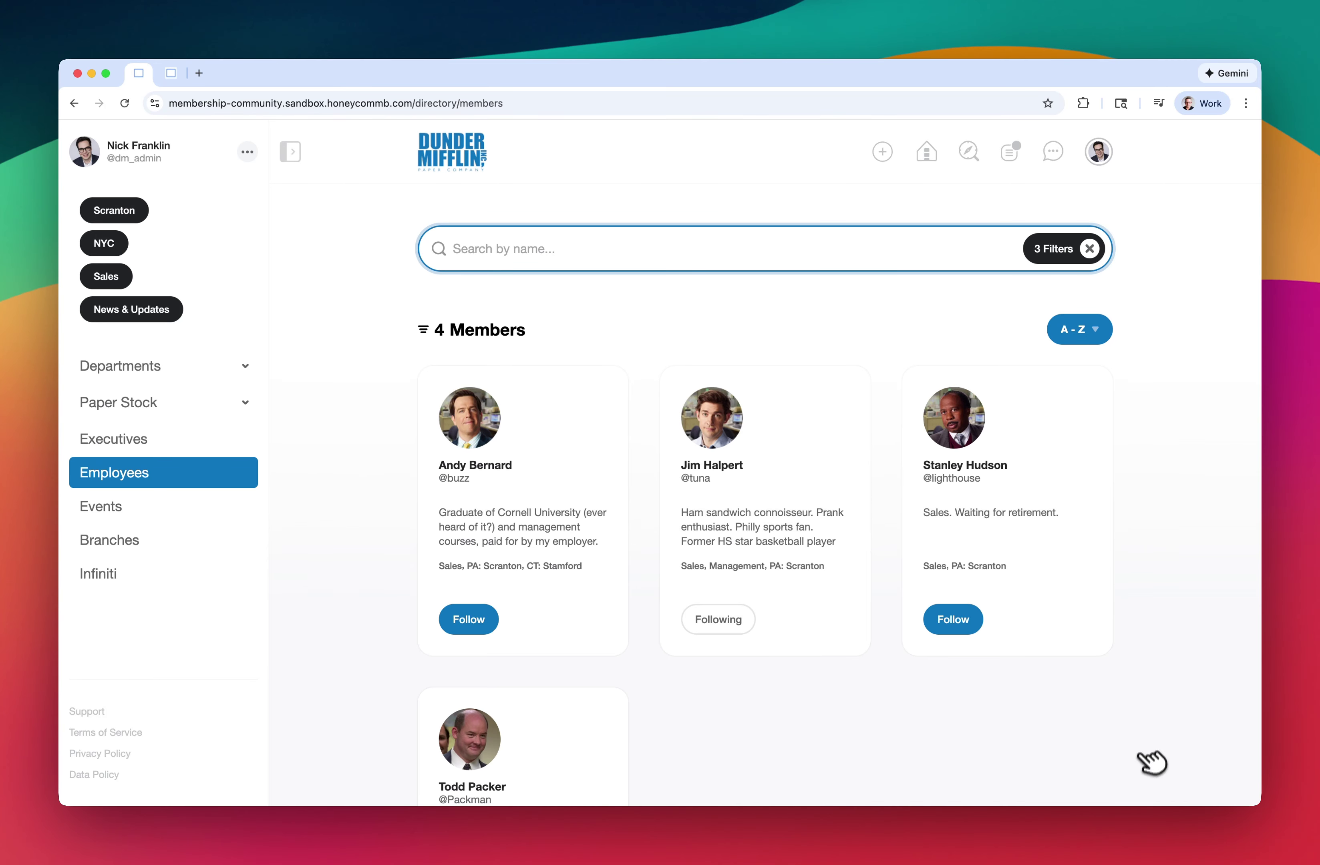
- Look through the members listed in the filtered directory
{"action": "scroll", "coordinate": [1157, 685], "scroll_direction": "down", "scroll_amount": 3}
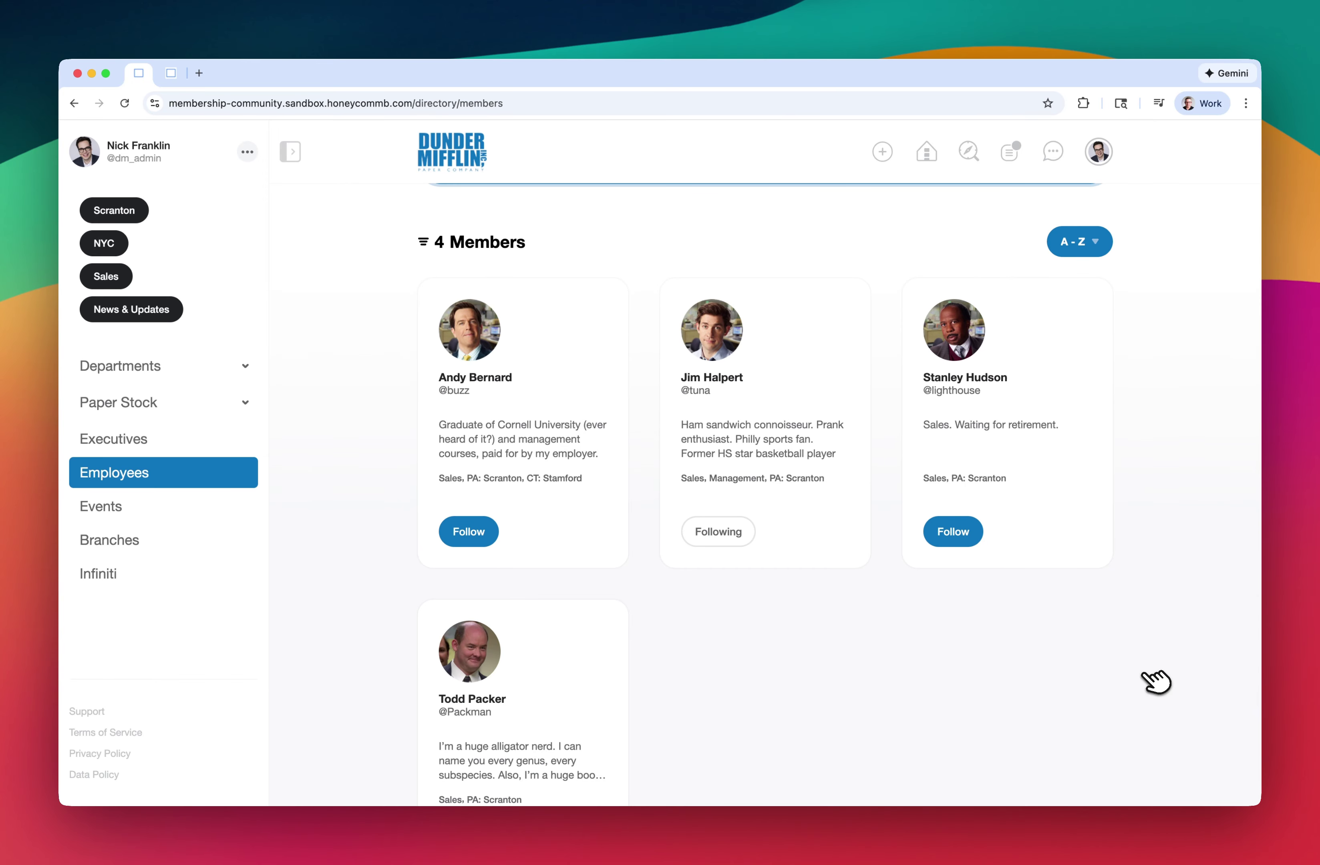
{"action": "scroll", "coordinate": [1157, 682], "scroll_direction": "down", "scroll_amount": 4}
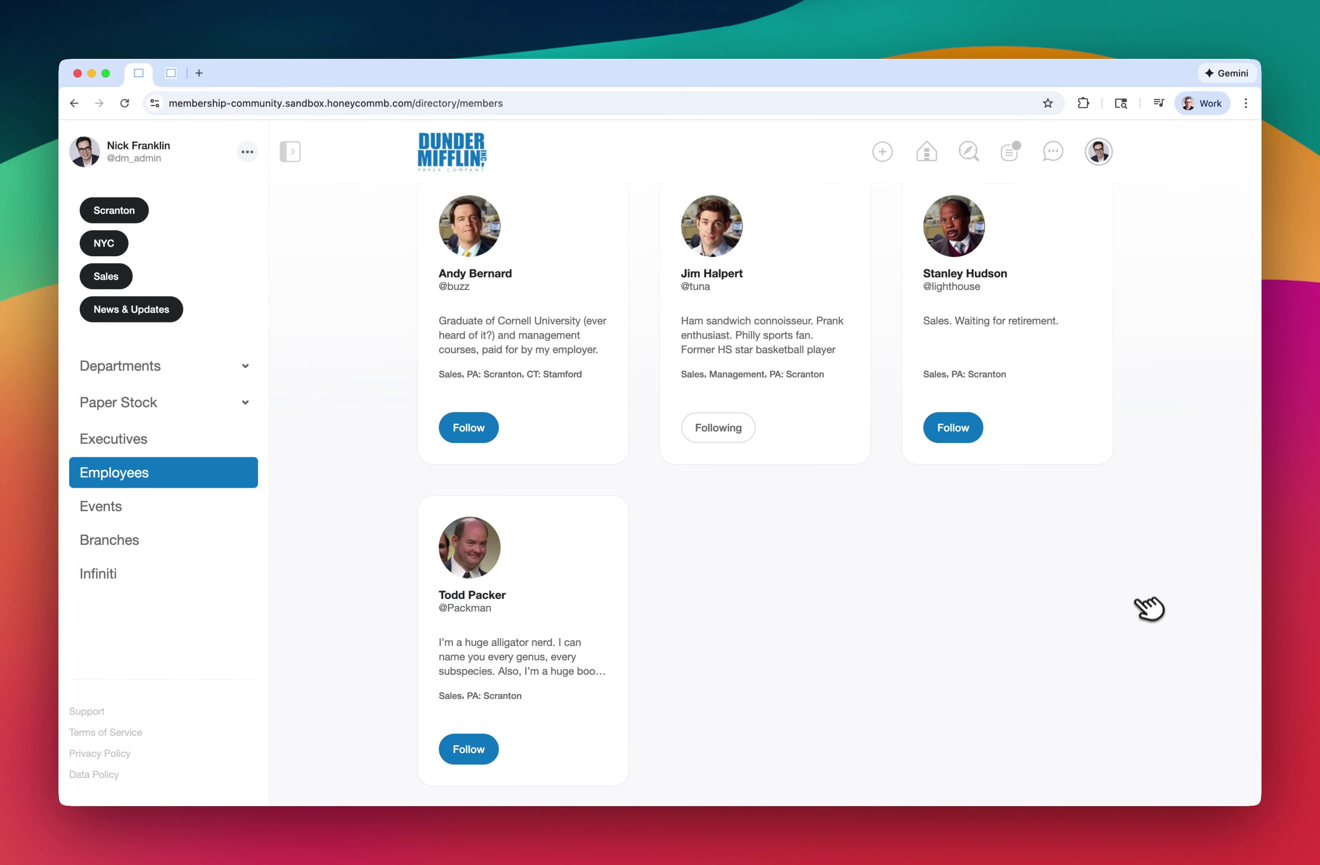
{"action": "scroll", "coordinate": [1149, 610], "scroll_direction": "up", "scroll_amount": 7}
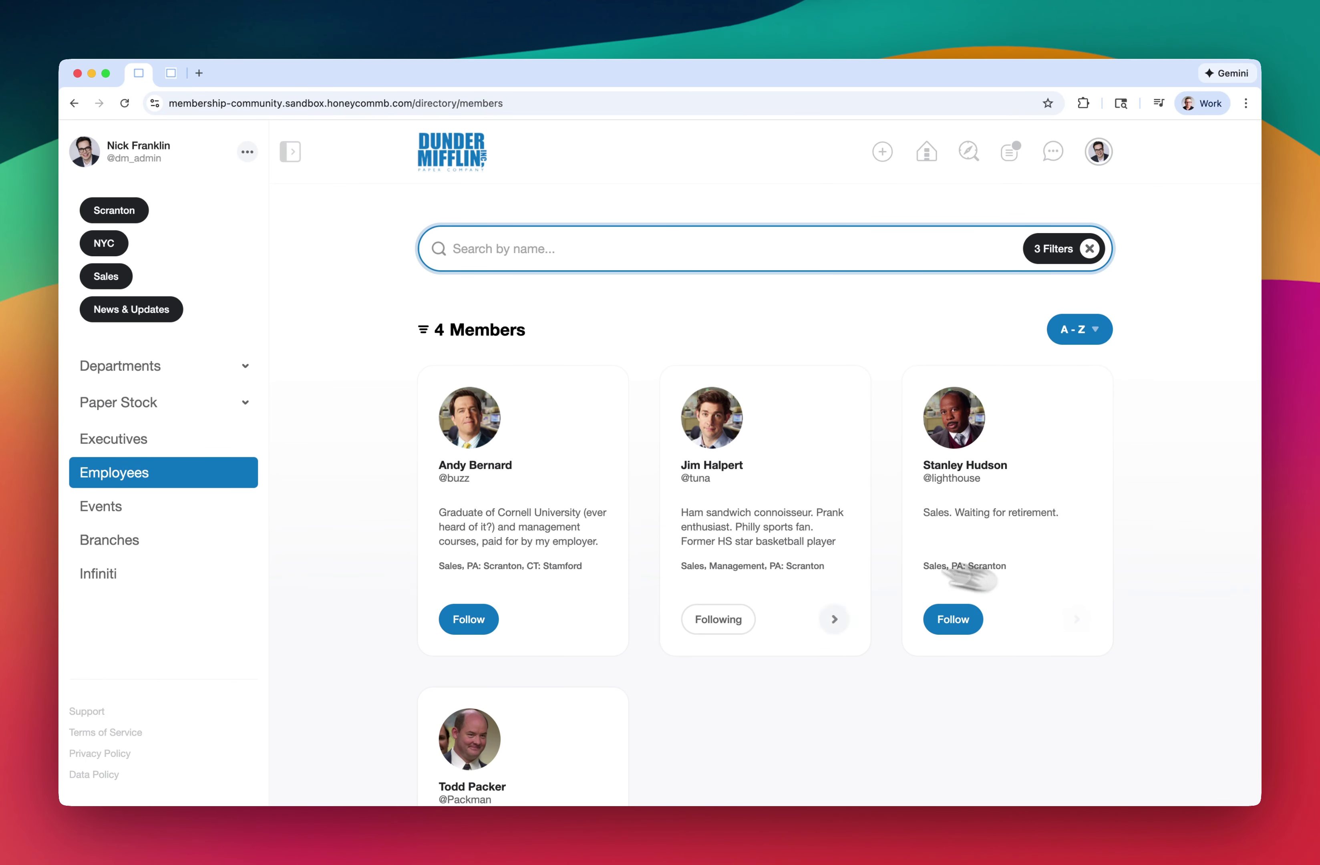
- Switch back to the Control Center's custom fields page and view the field types available for creating a custom field
{"action": "left_click", "coordinate": [171, 73]}
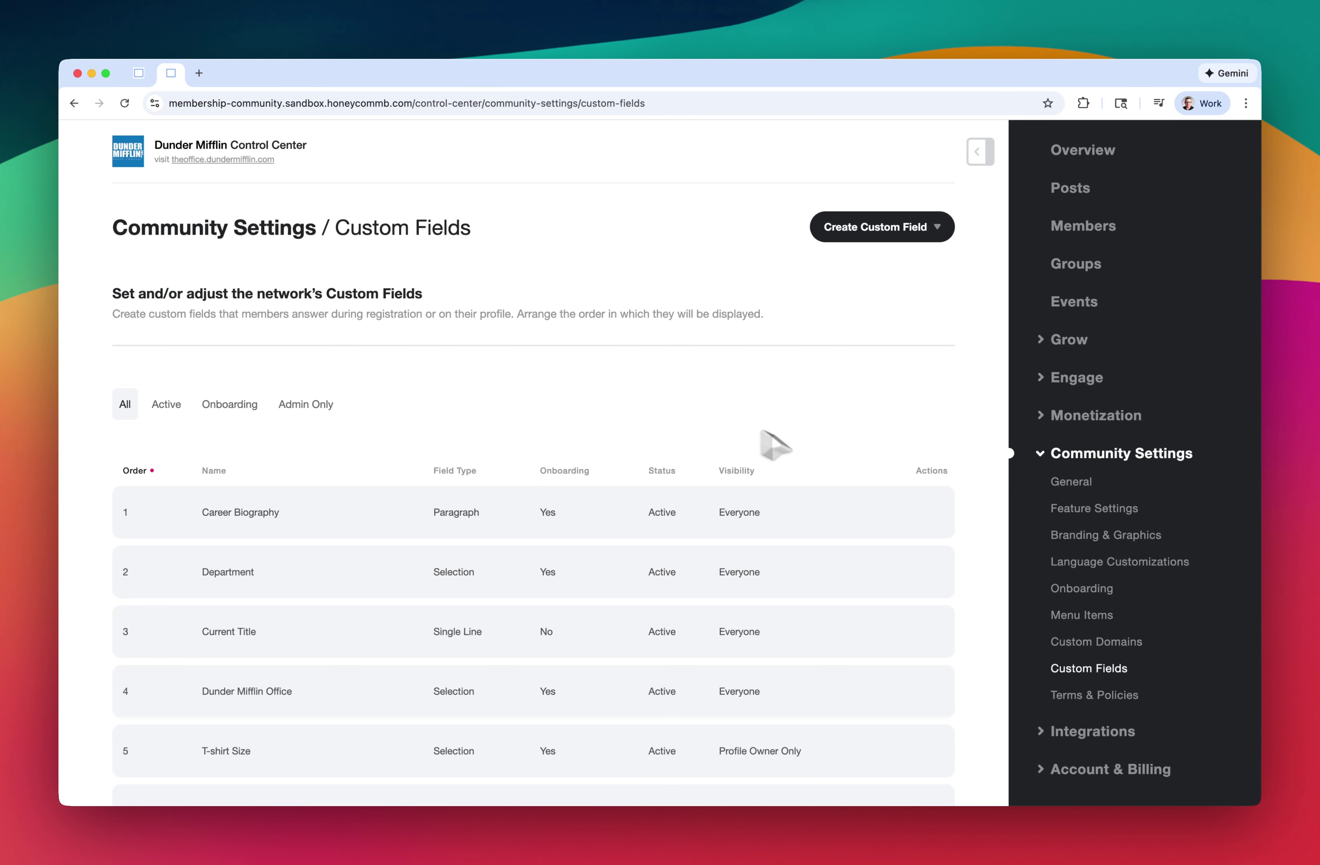
{"action": "left_click", "coordinate": [899, 231]}
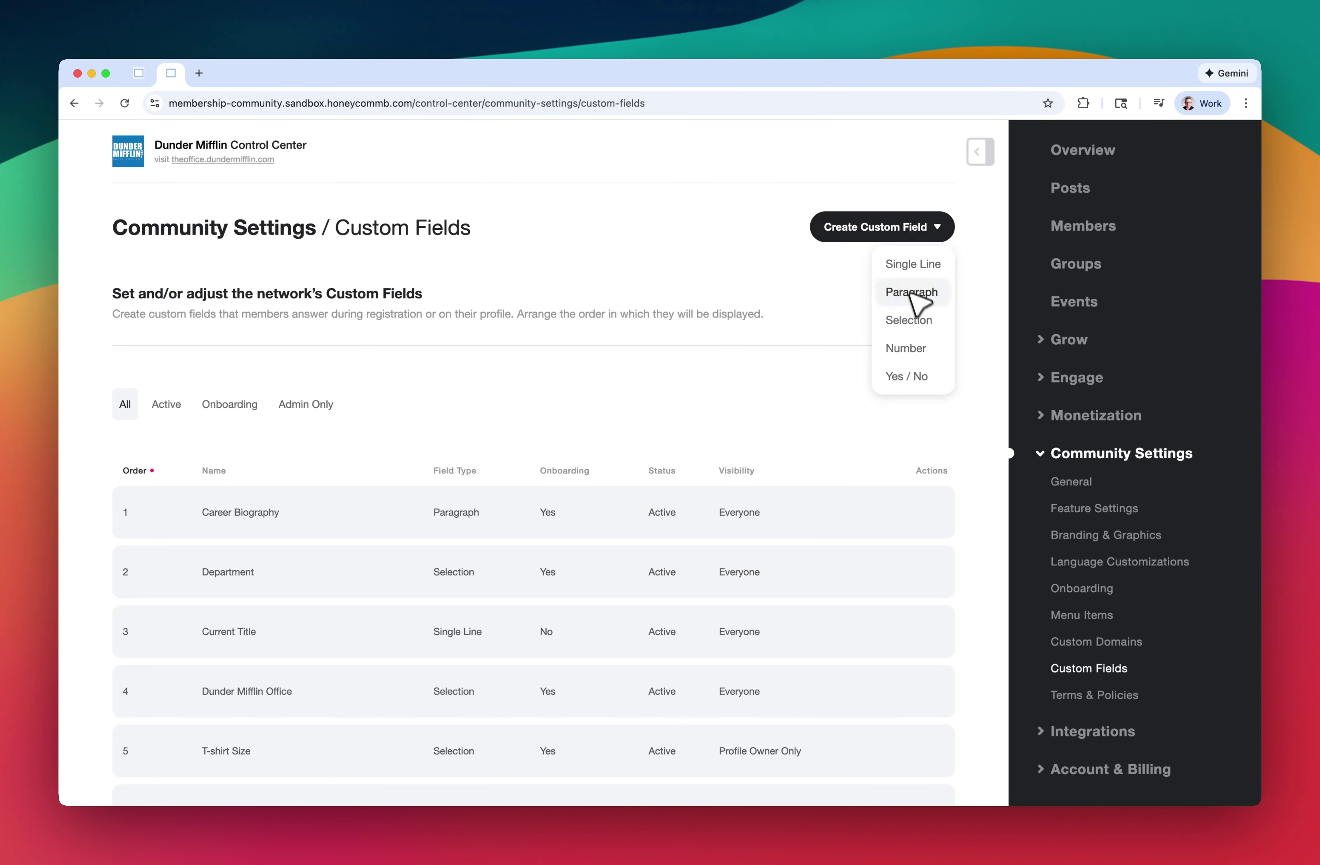
{"action": "left_click", "coordinate": [806, 386]}
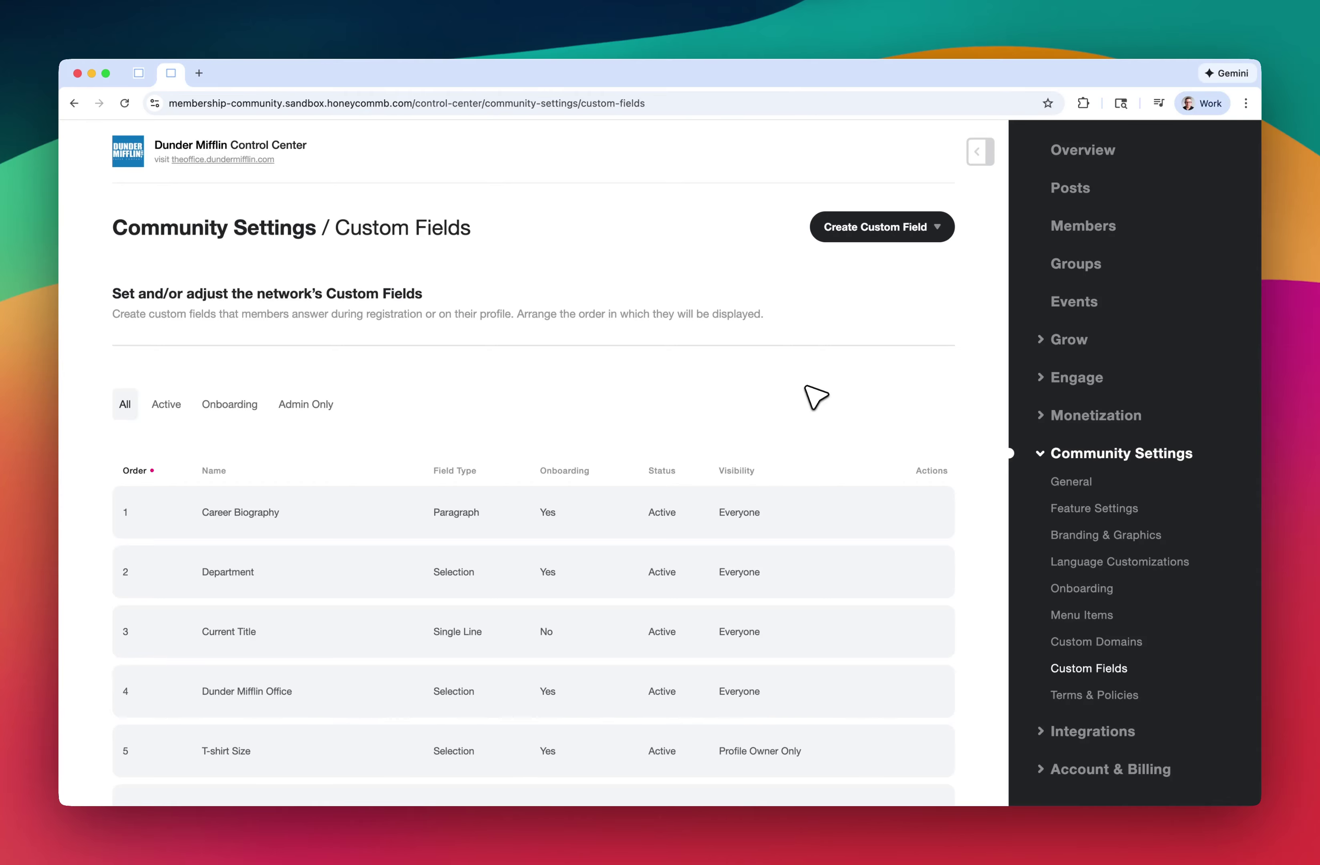